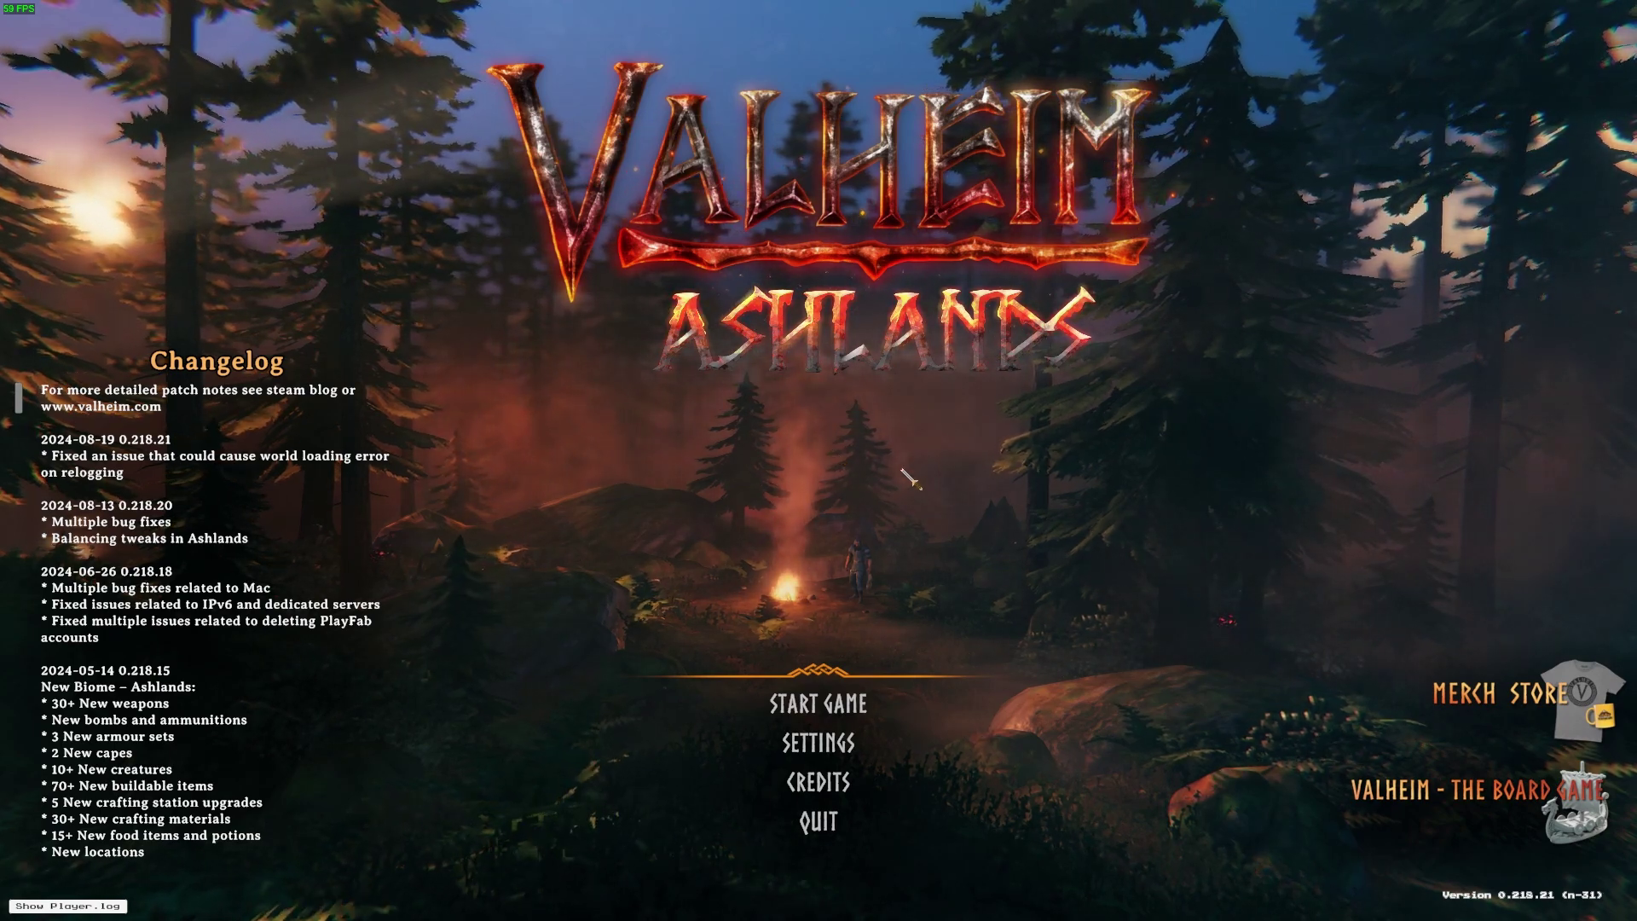
# - Start a game with the current character and reach the Select World list of five worlds
pyautogui.click(844, 704)
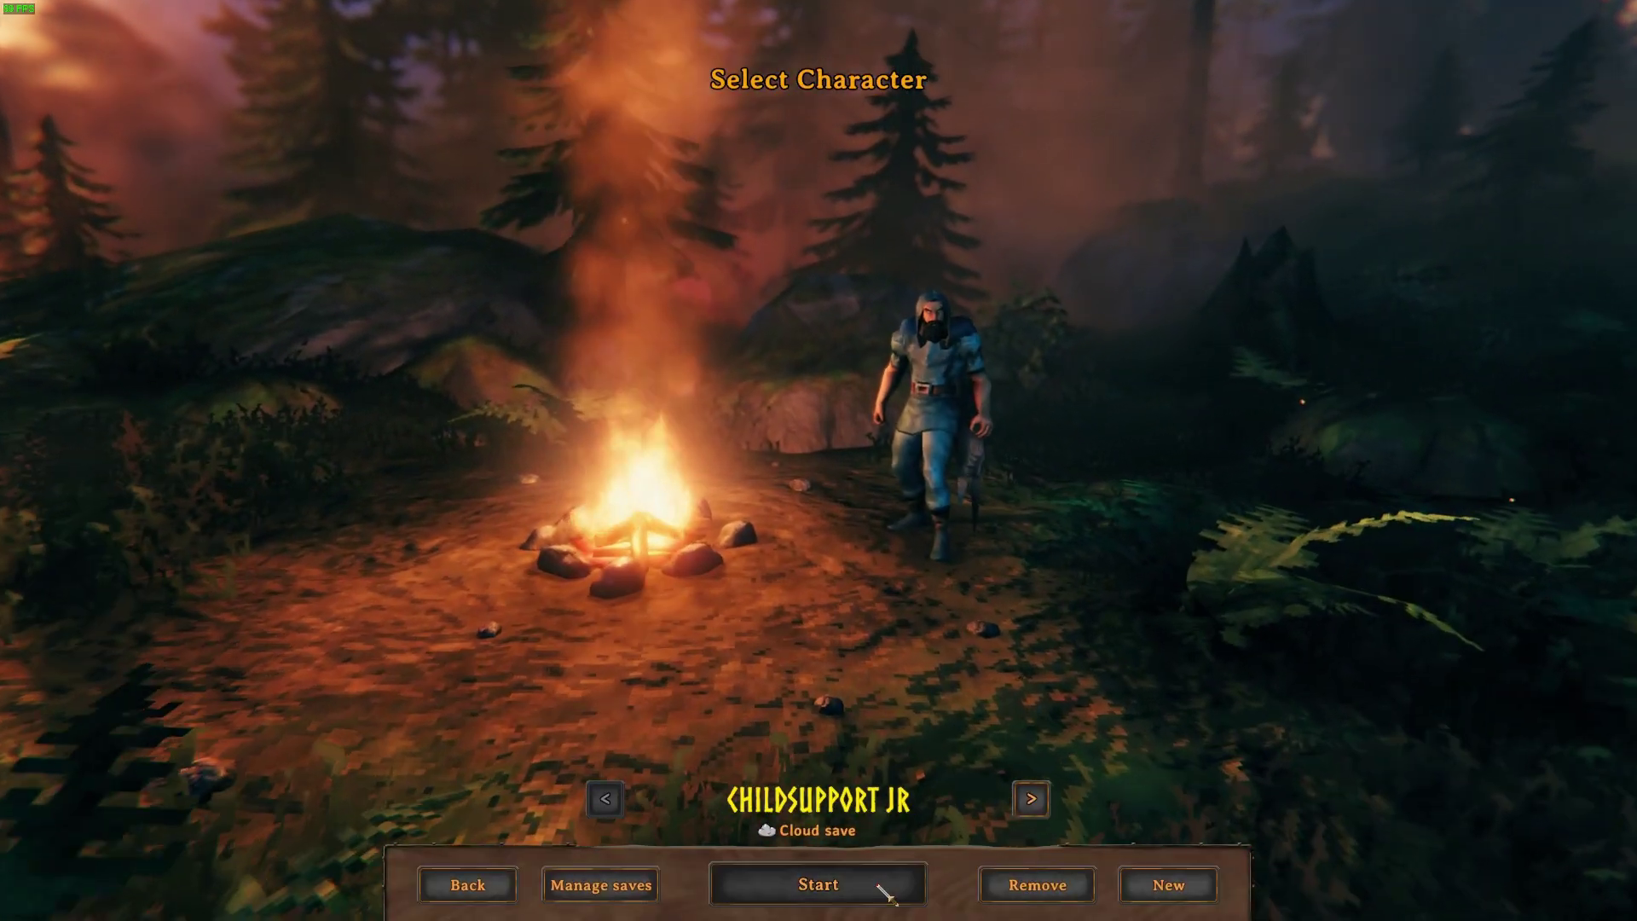
pyautogui.click(880, 888)
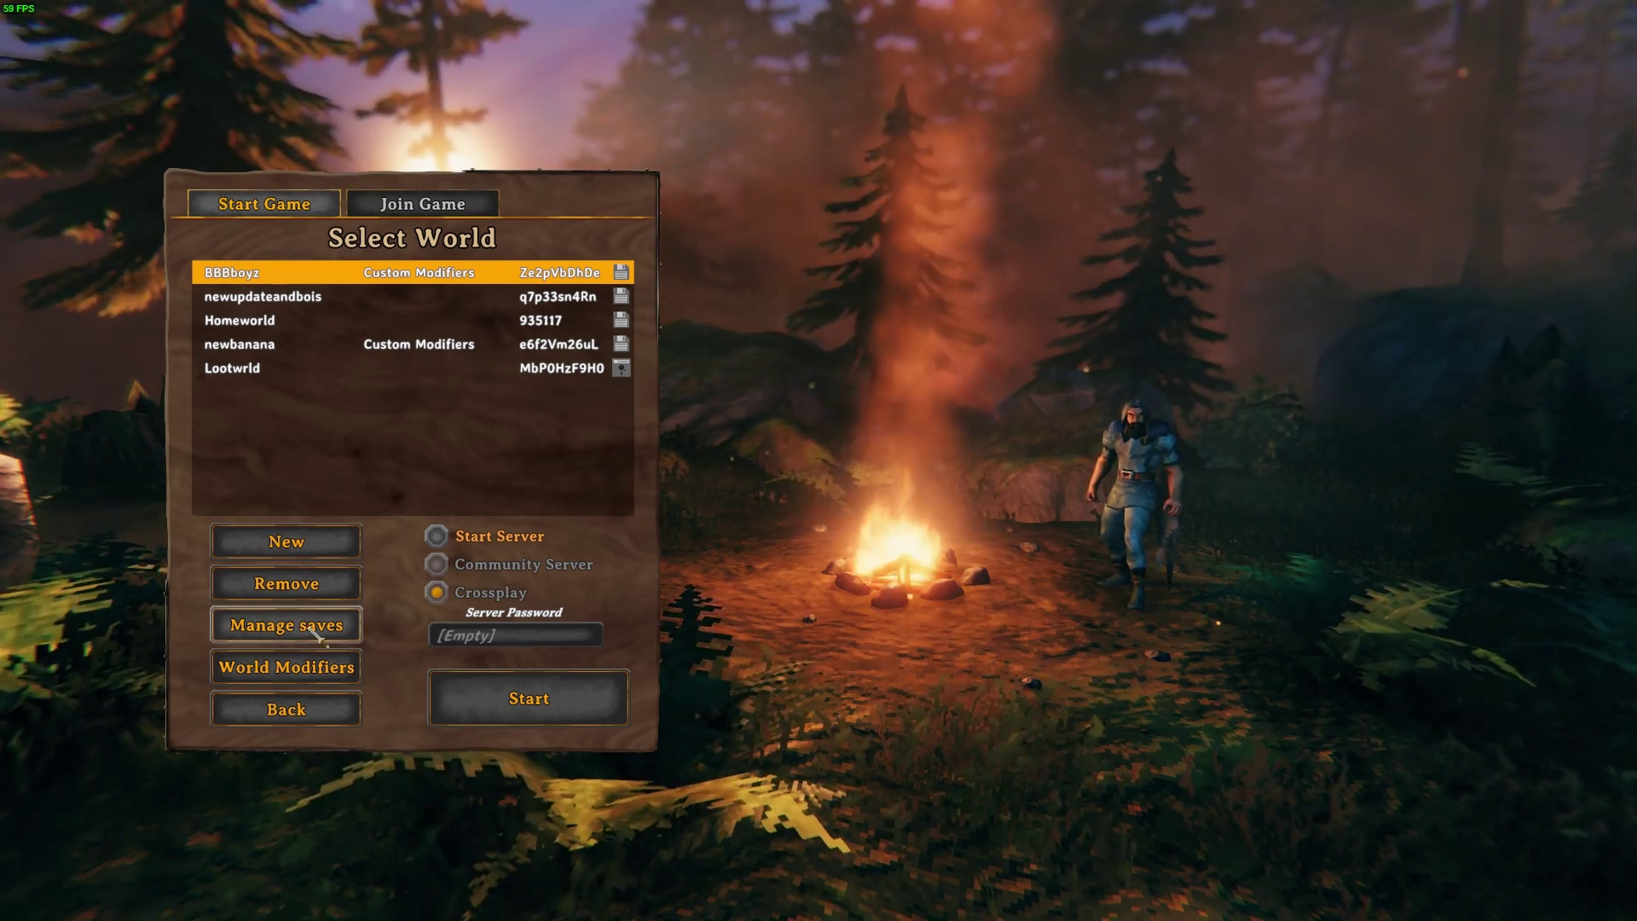
pyautogui.moveTo(418, 272)
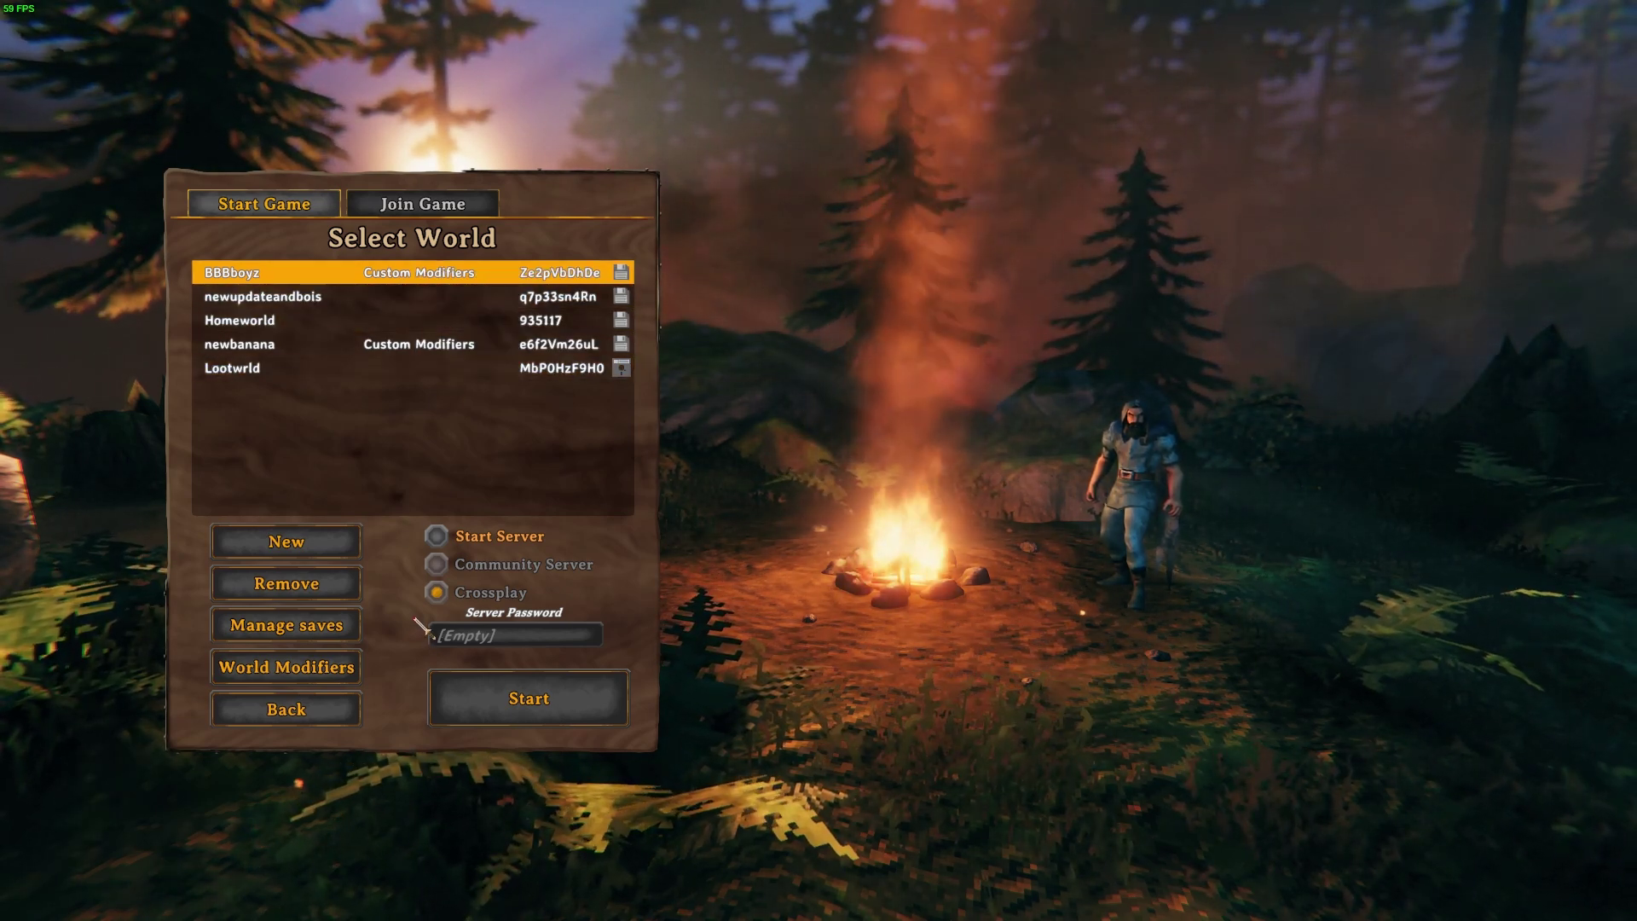
# - In Manage saves, move newbanana to cloud, then back to local, and close the manager
pyautogui.click(355, 622)
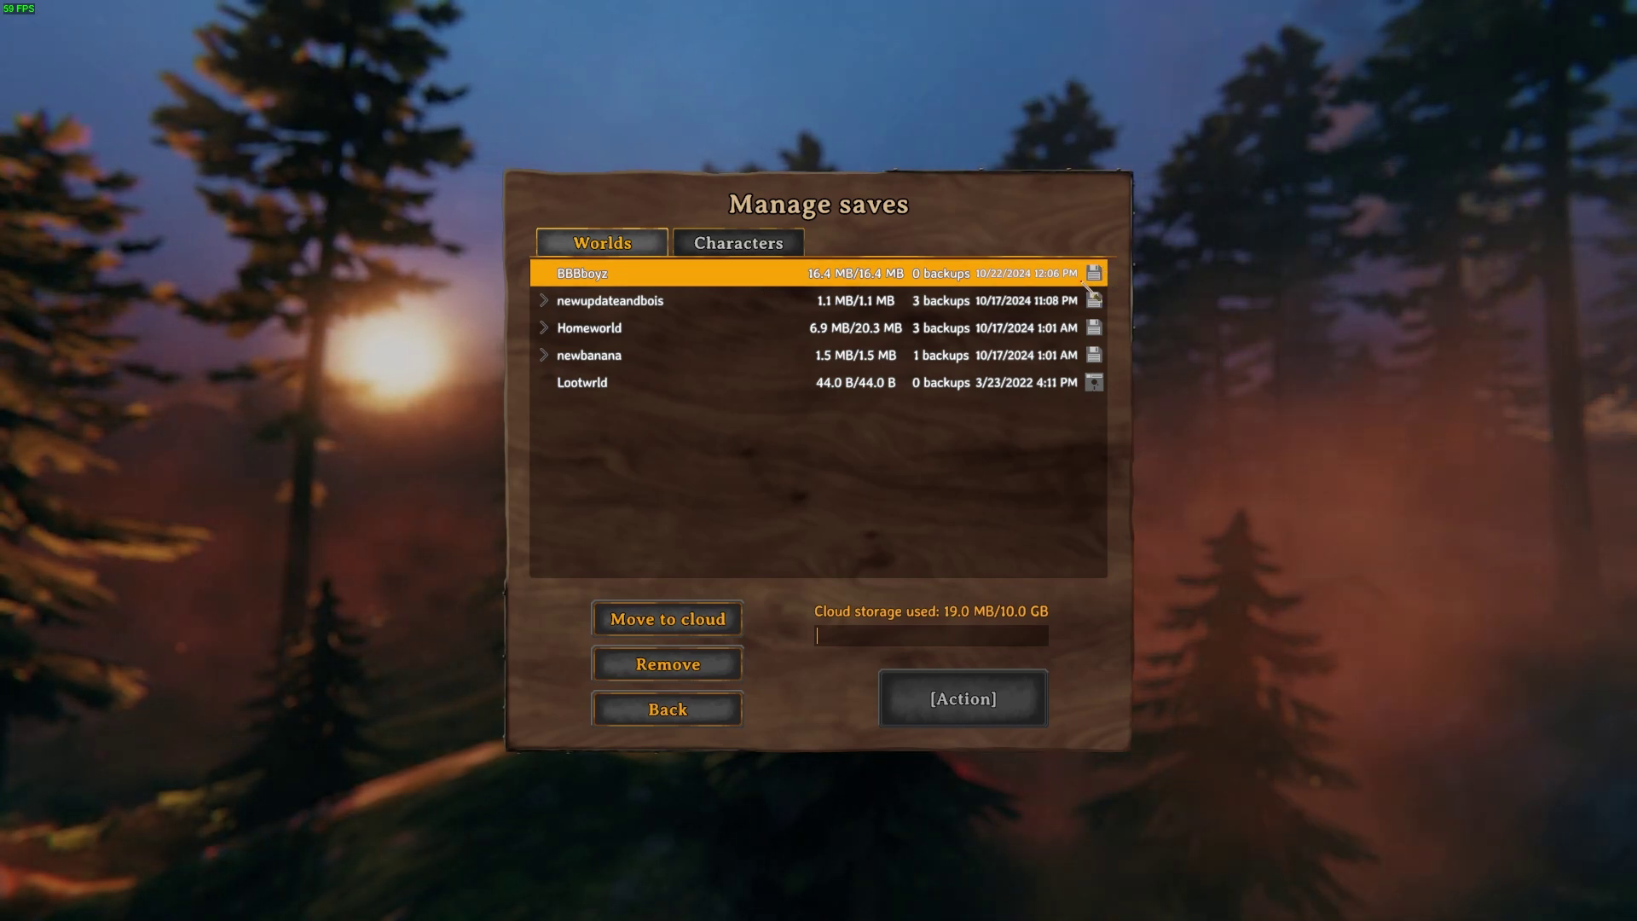
pyautogui.click(686, 355)
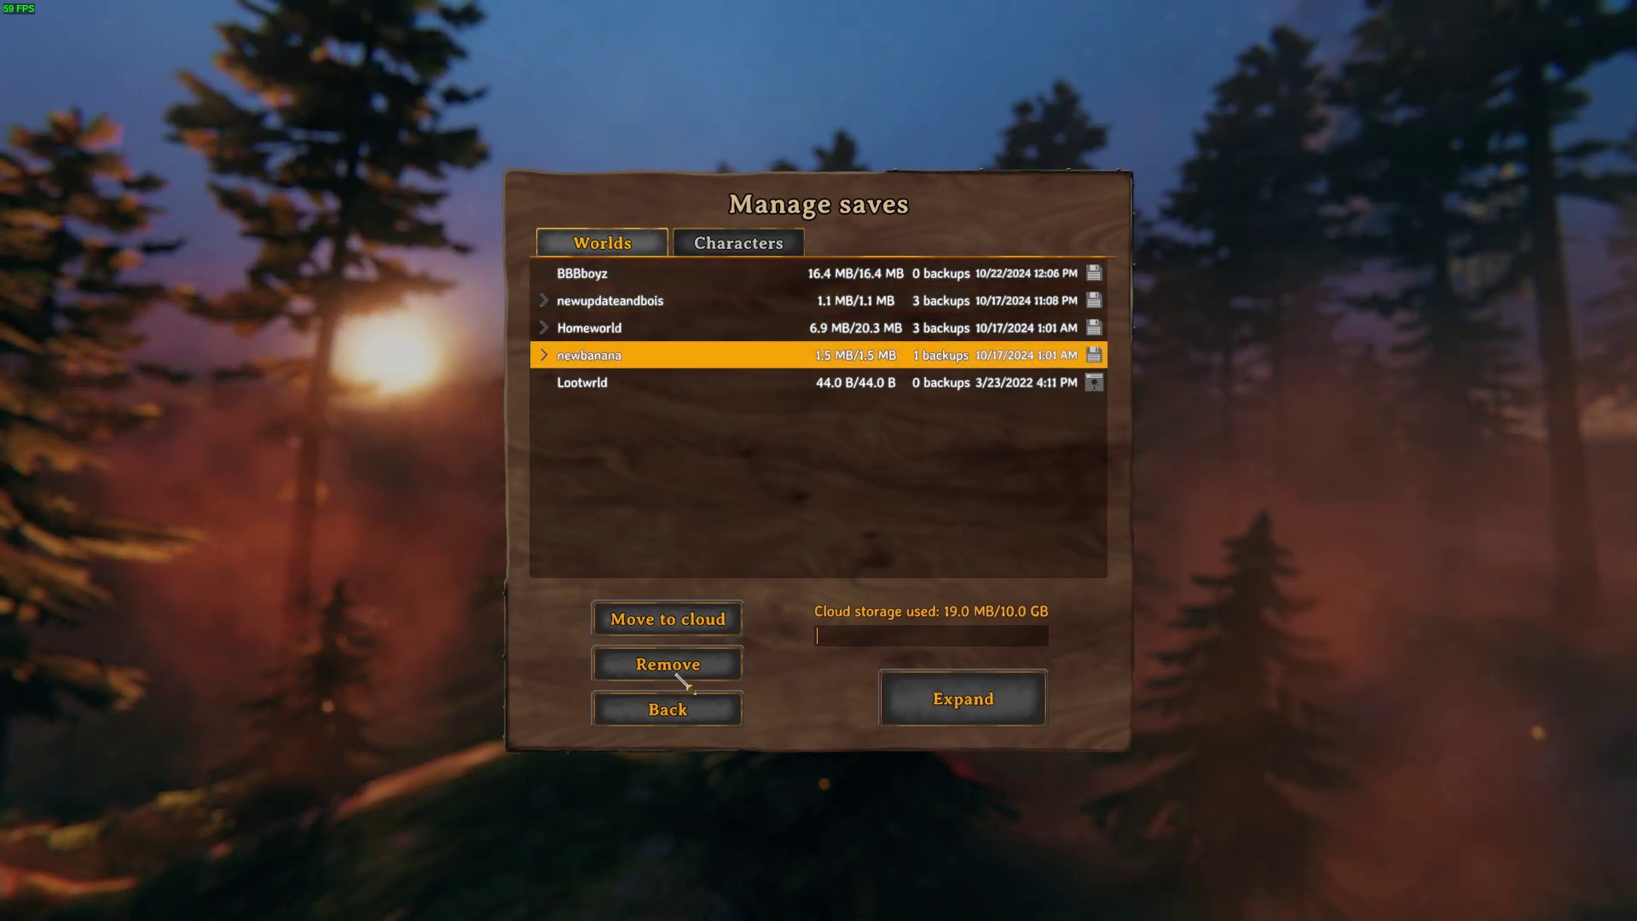
pyautogui.click(692, 636)
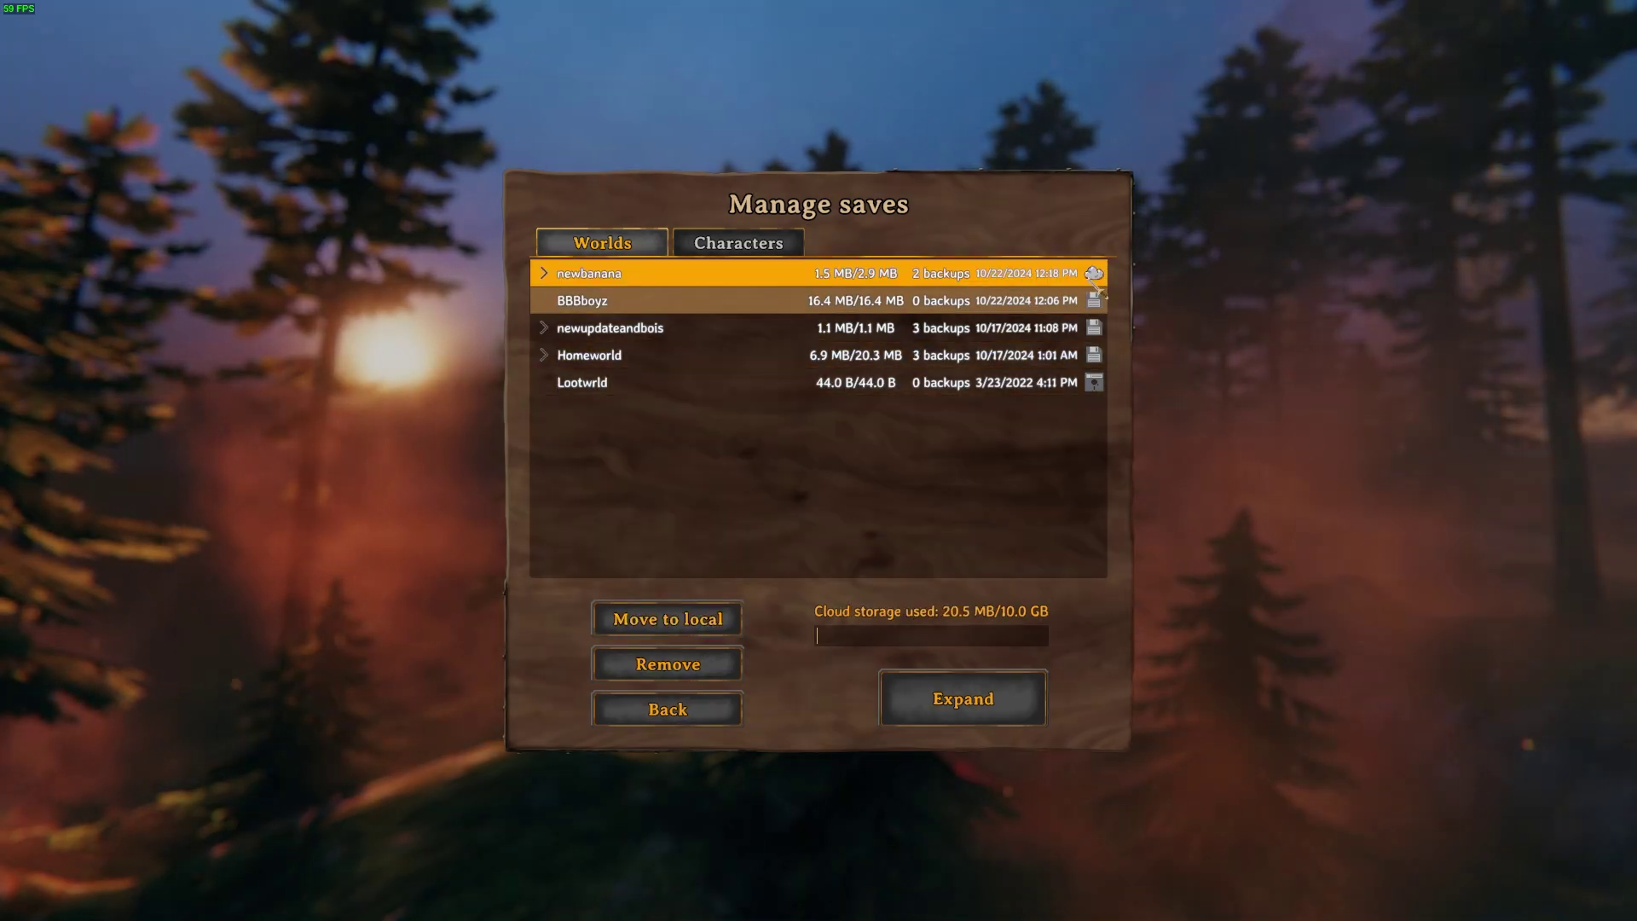
pyautogui.click(1049, 304)
pyautogui.click(1075, 272)
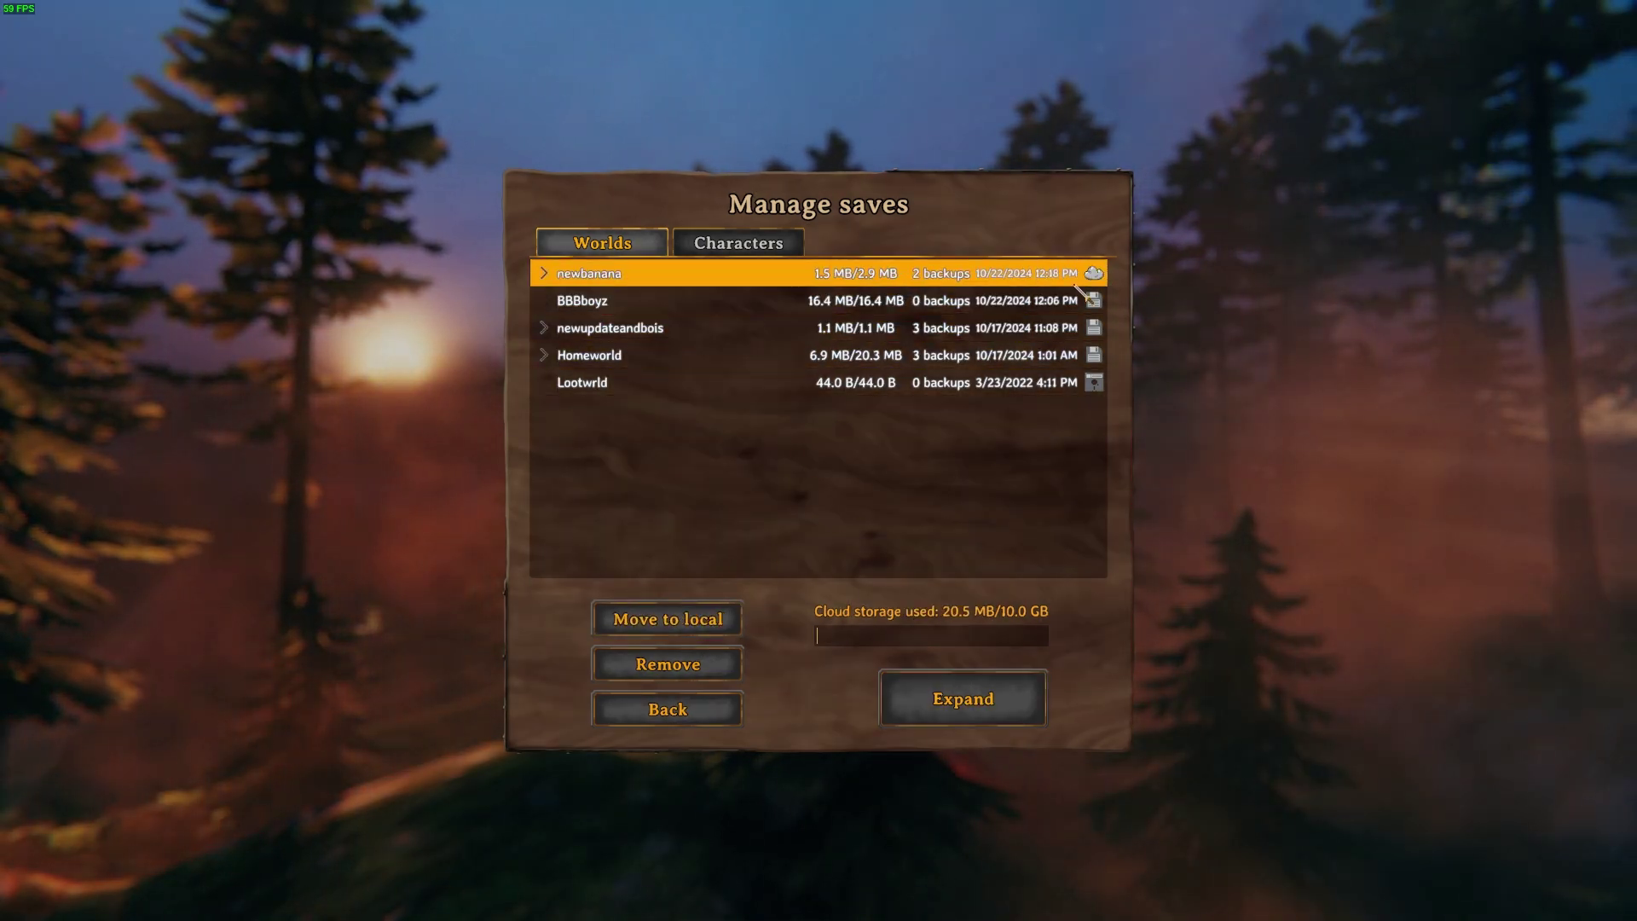
pyautogui.click(727, 608)
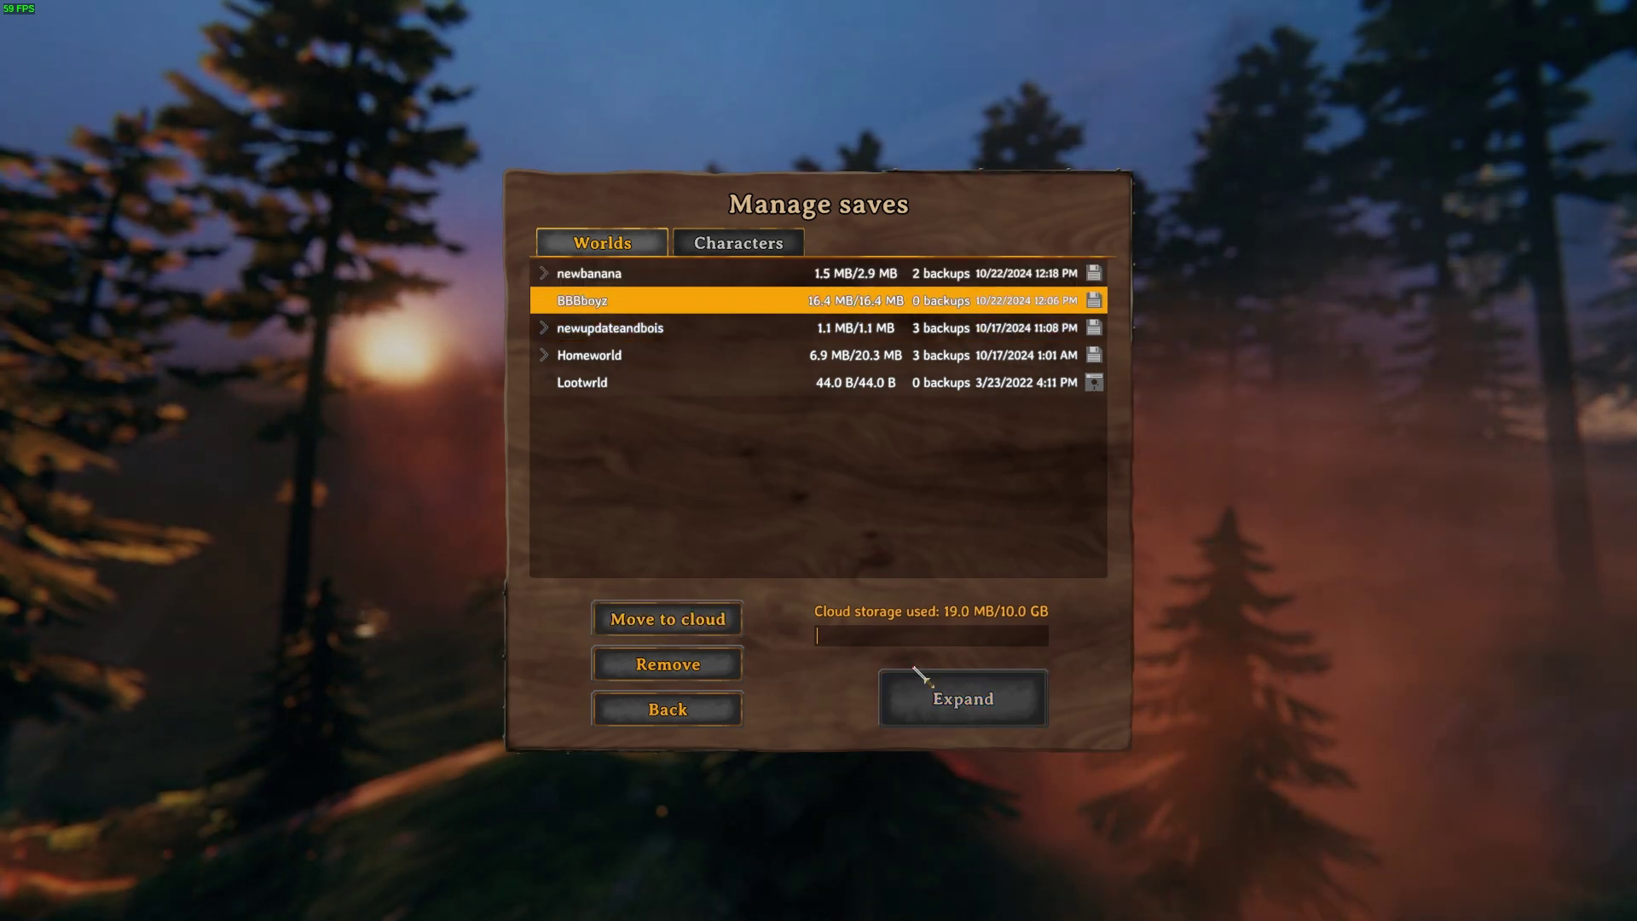
pyautogui.press('Escape')
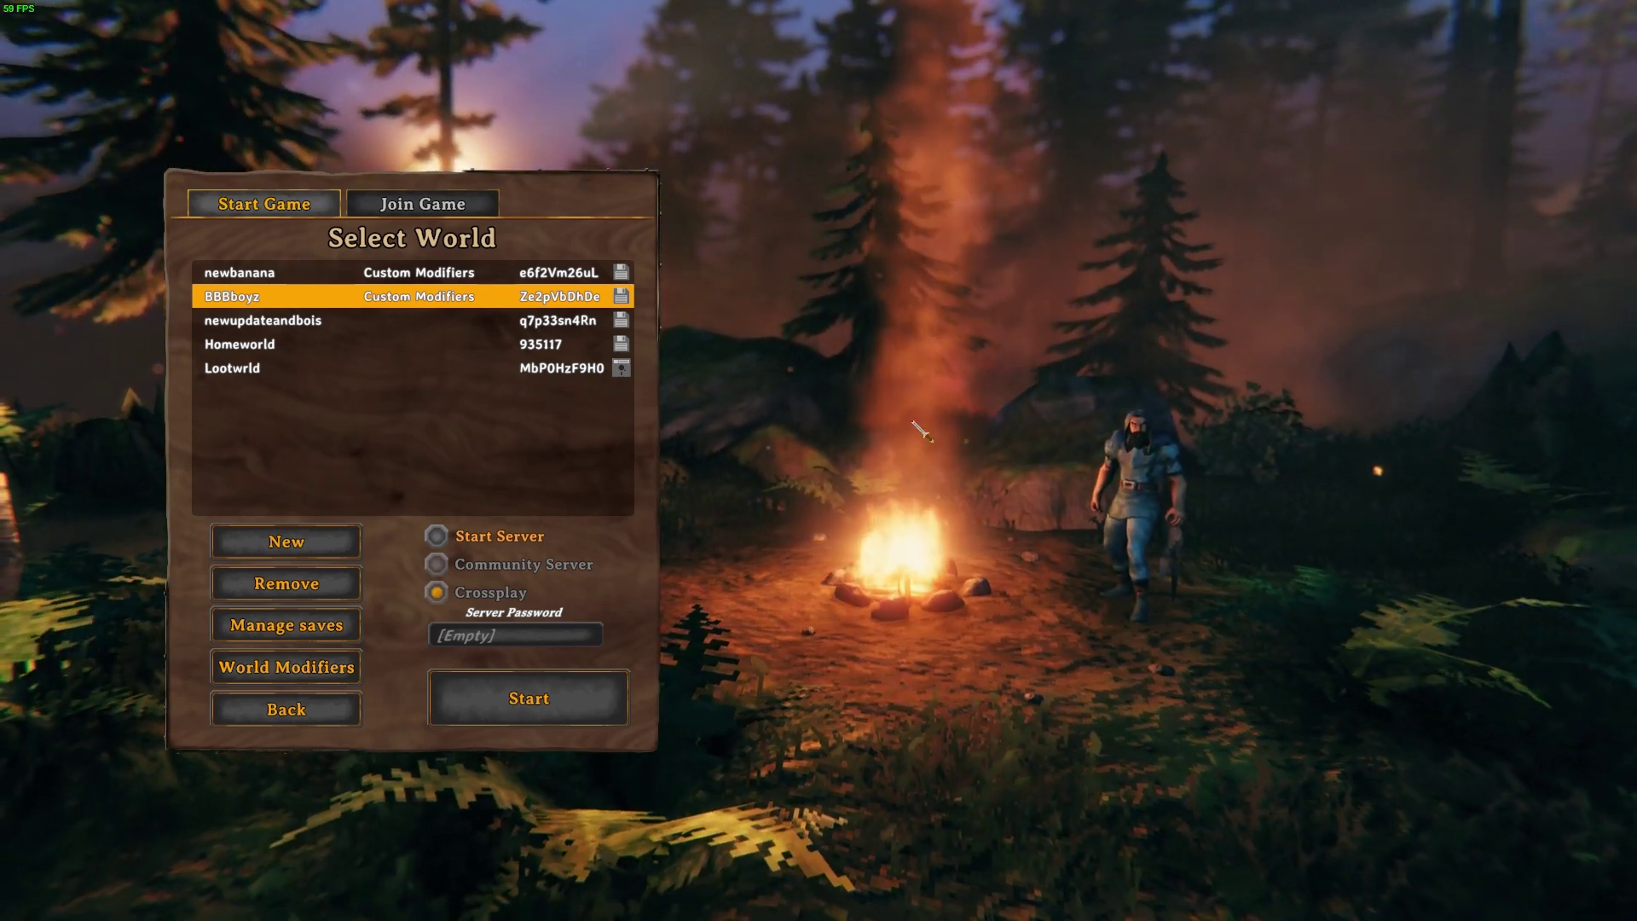
# - Launch the Run dialog from the Start menu and drag it to the screen centre
pyautogui.press('super')
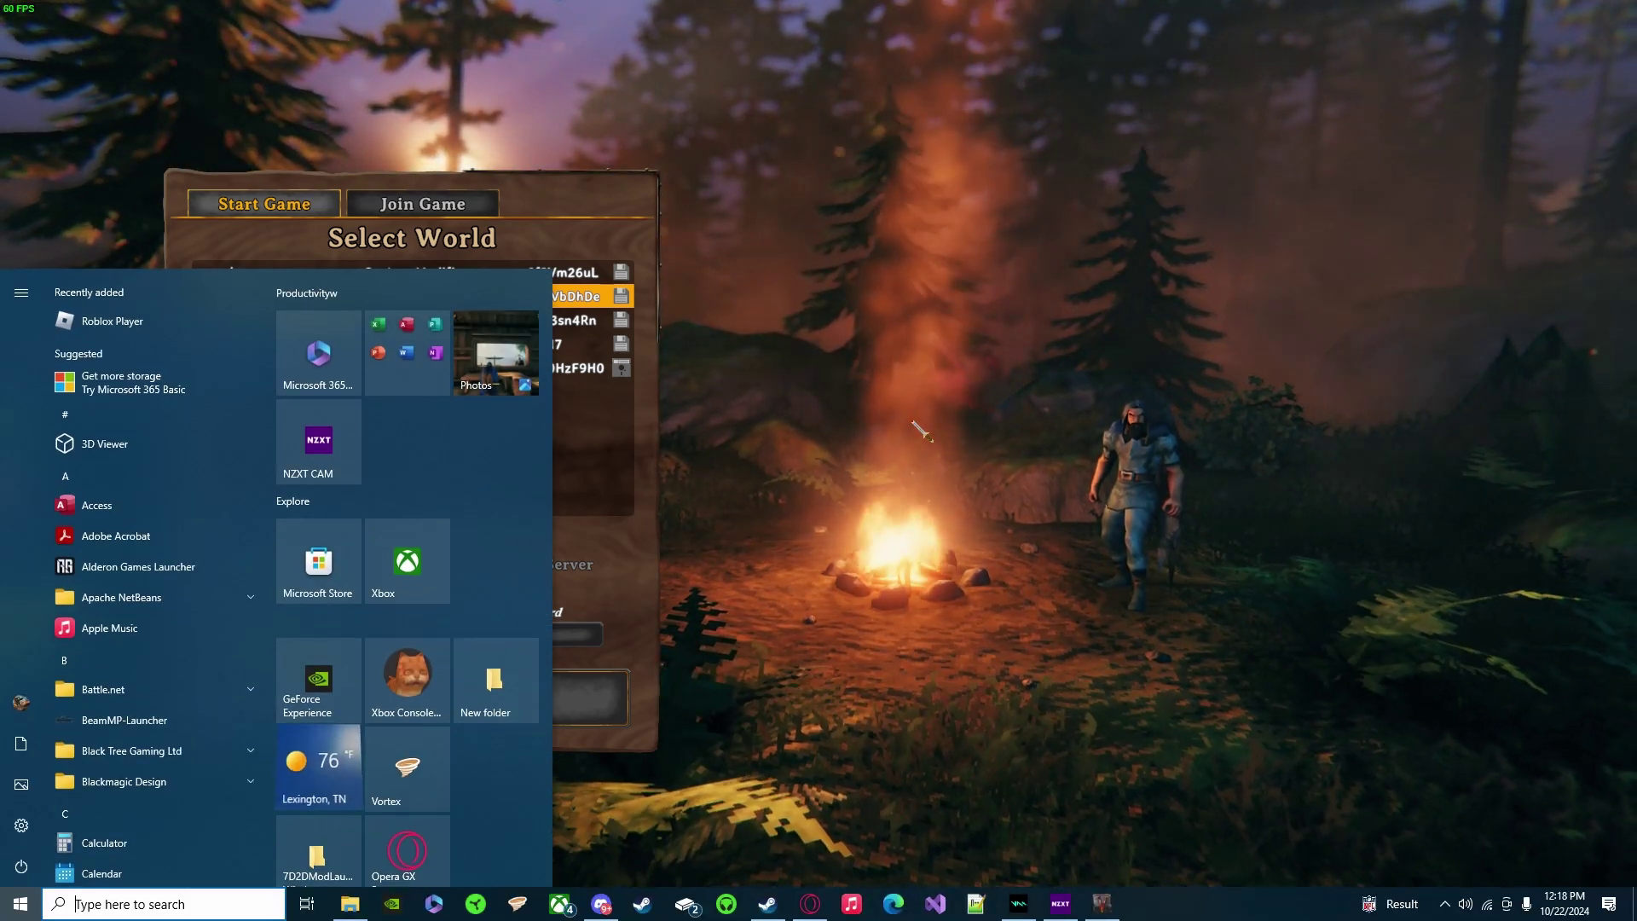
pyautogui.write('run')
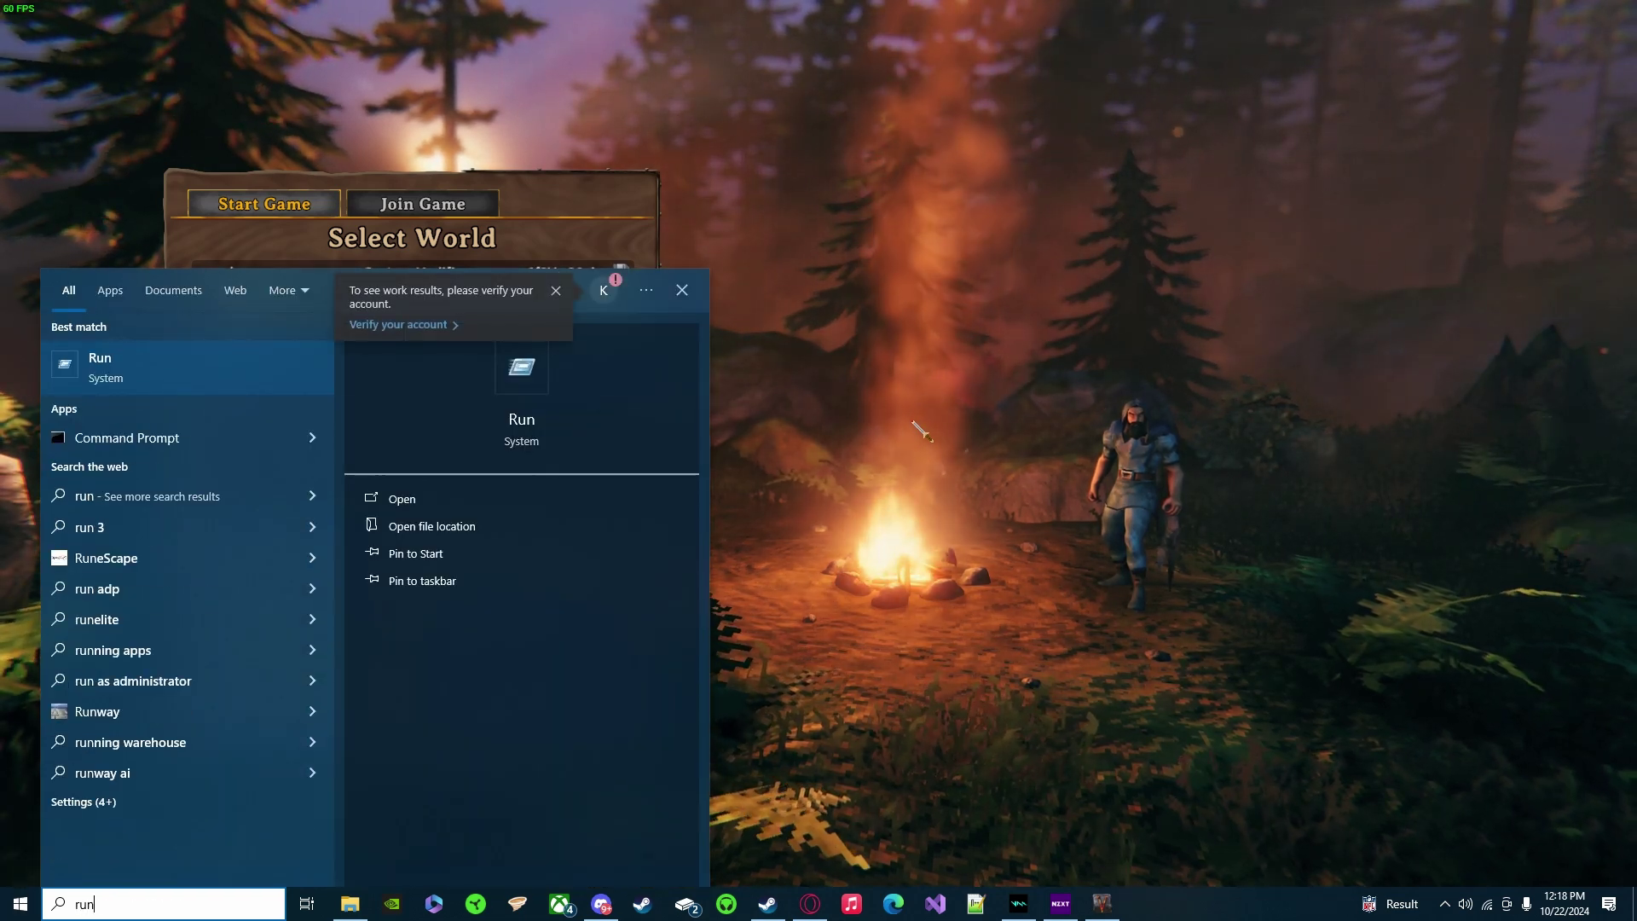
pyautogui.press('Return')
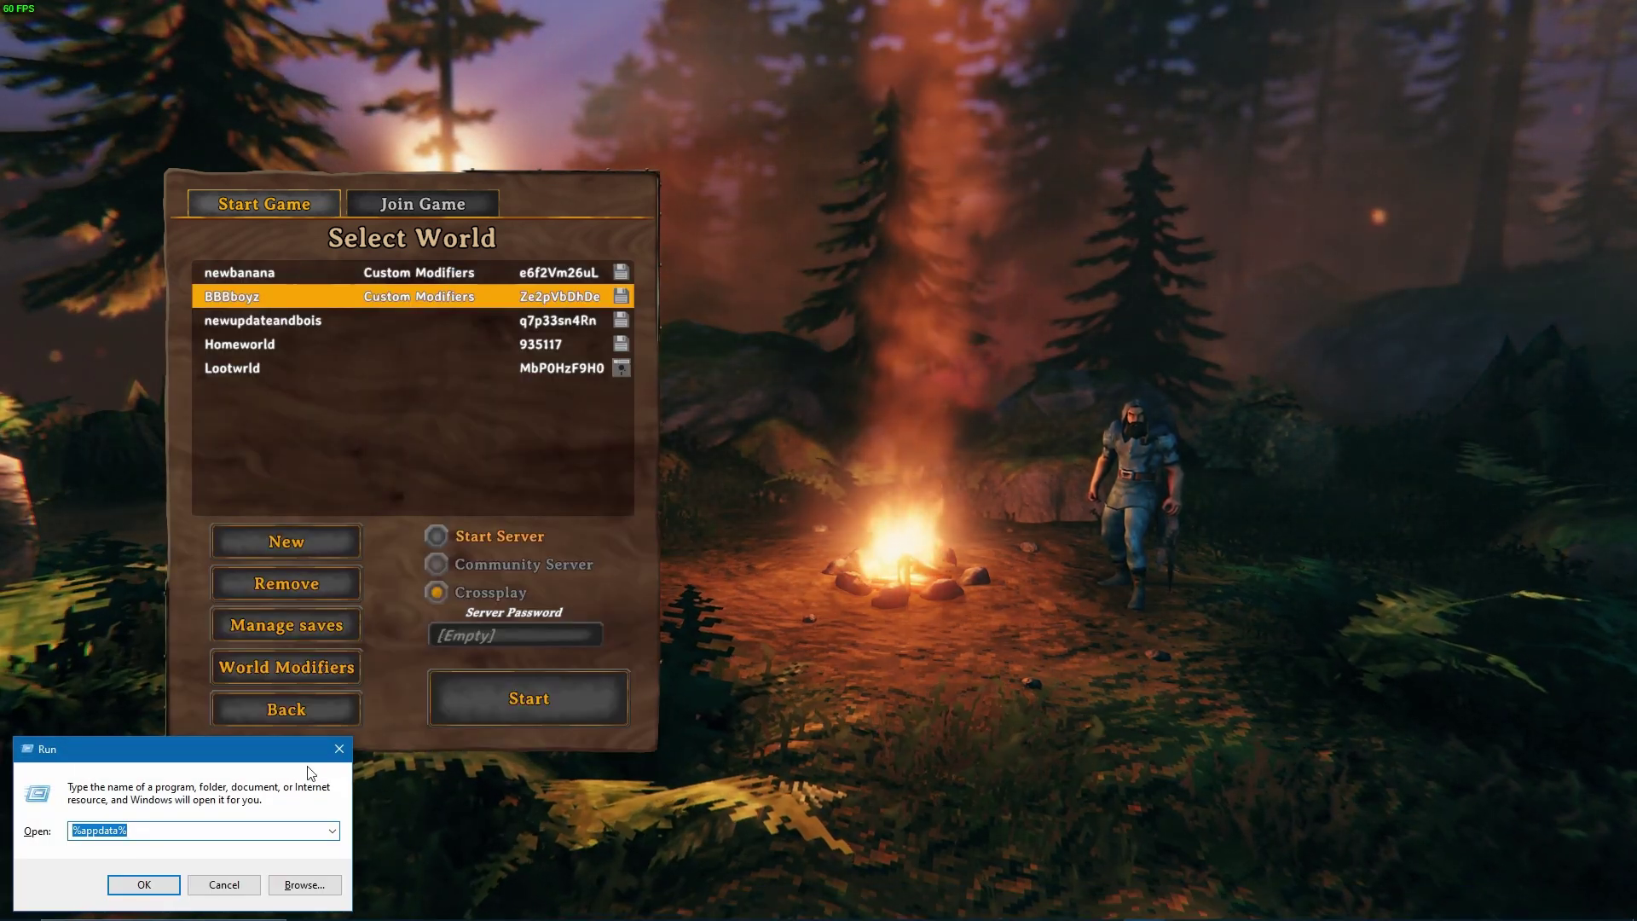
pyautogui.moveTo(256, 744); pyautogui.dragTo(1057, 291)
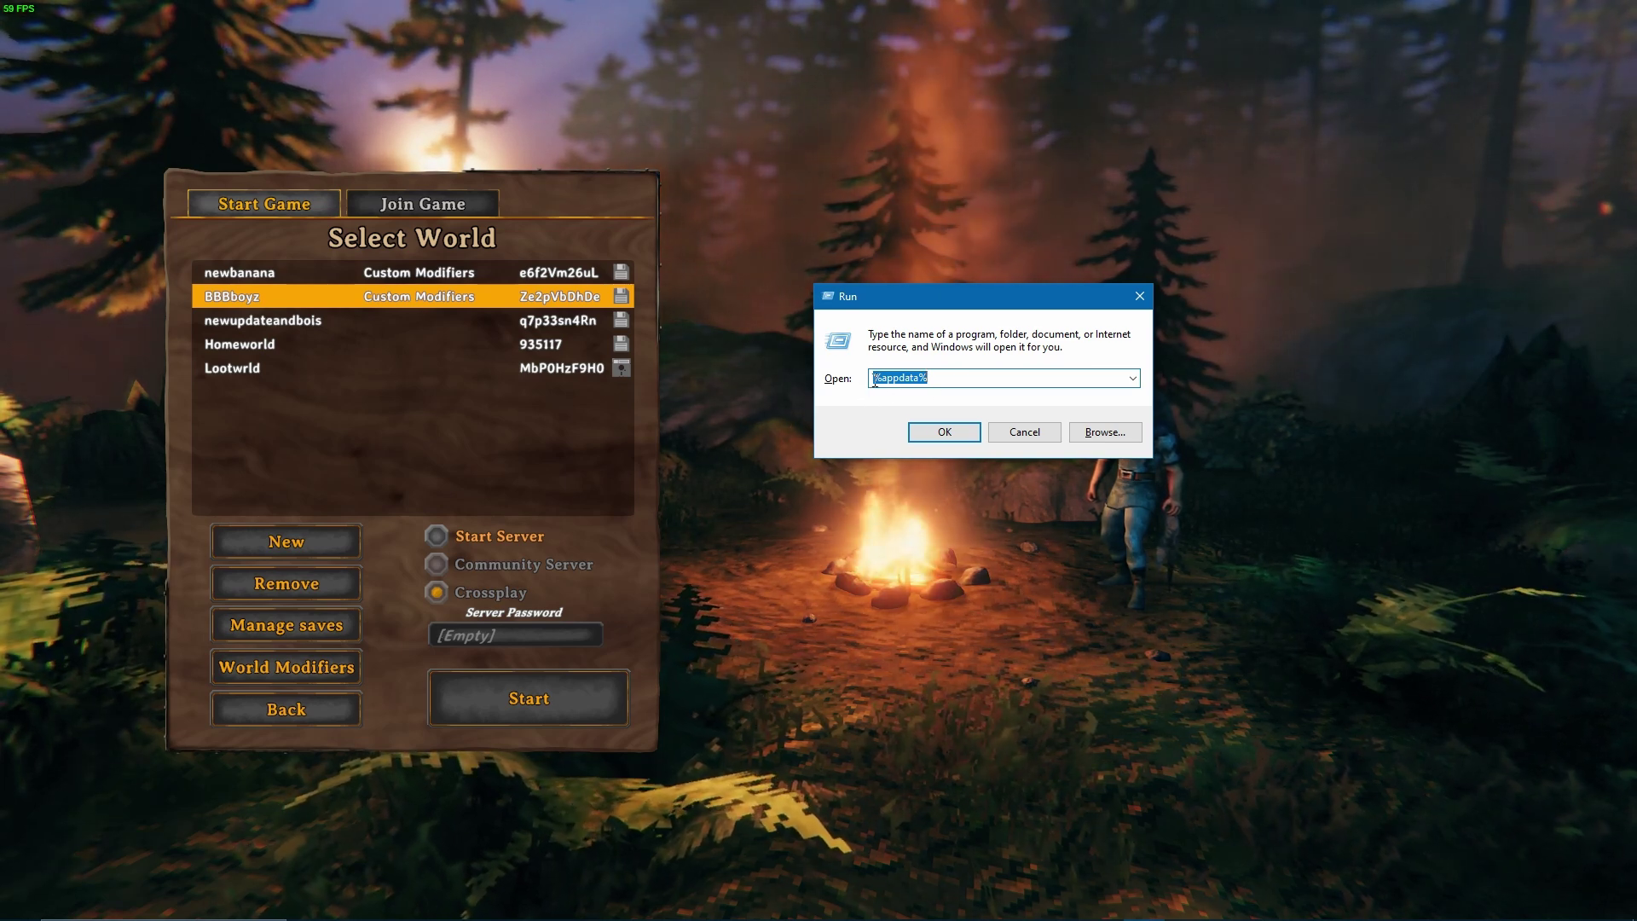
# - Open %appdata%, then navigate AppData > LocalLow > IronGate > Valheim > worlds_local
pyautogui.click(944, 431)
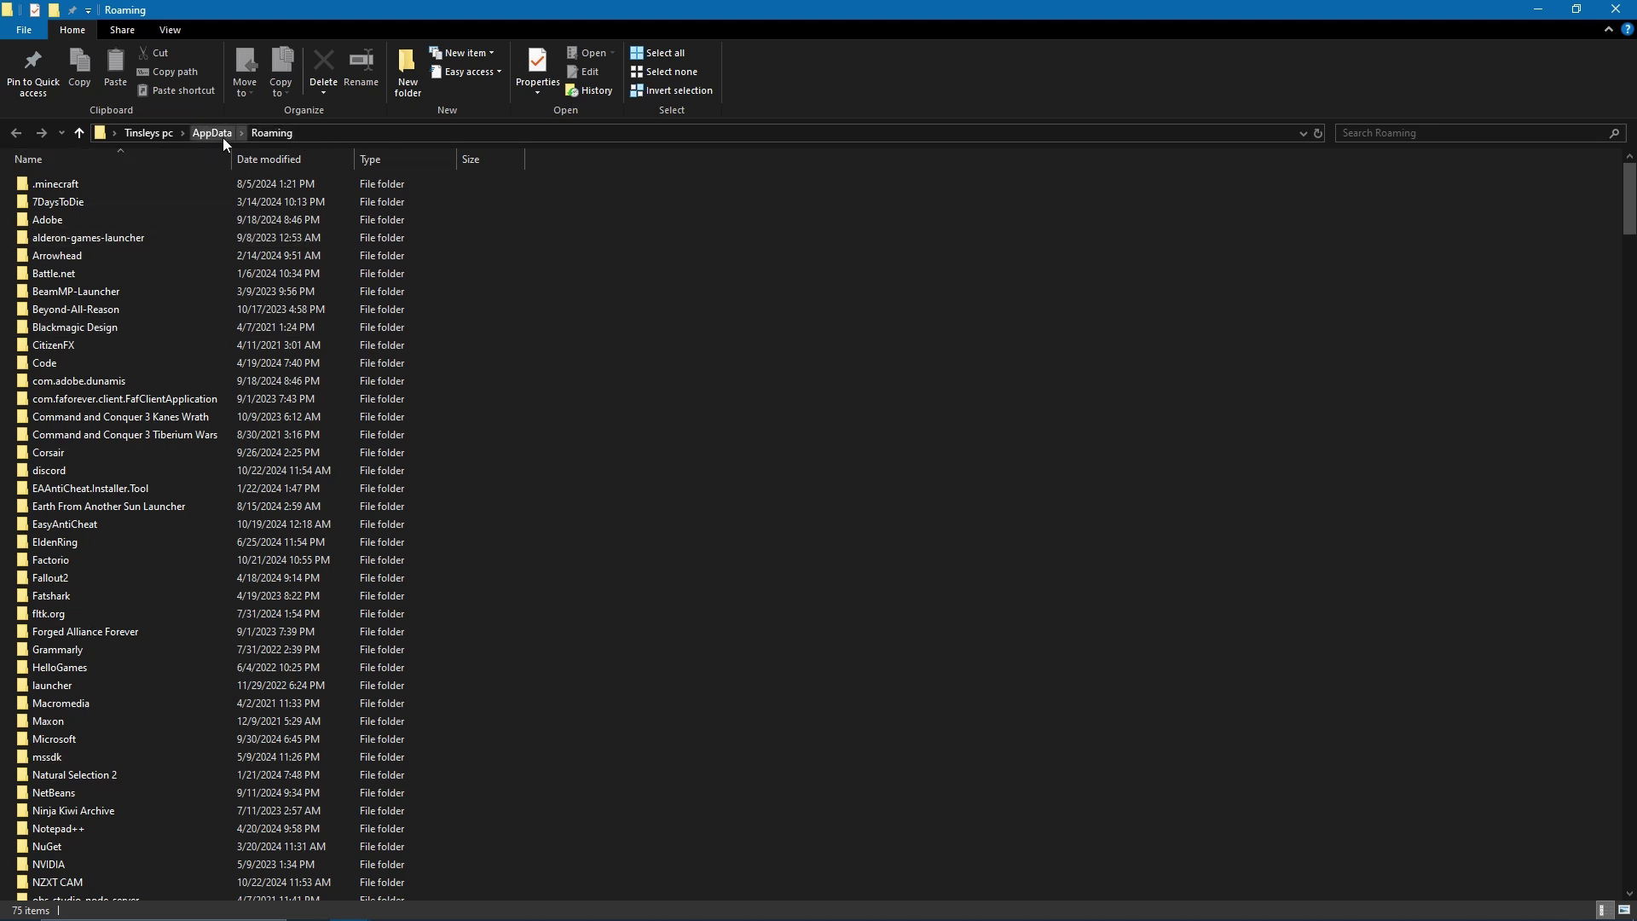
pyautogui.click(227, 129)
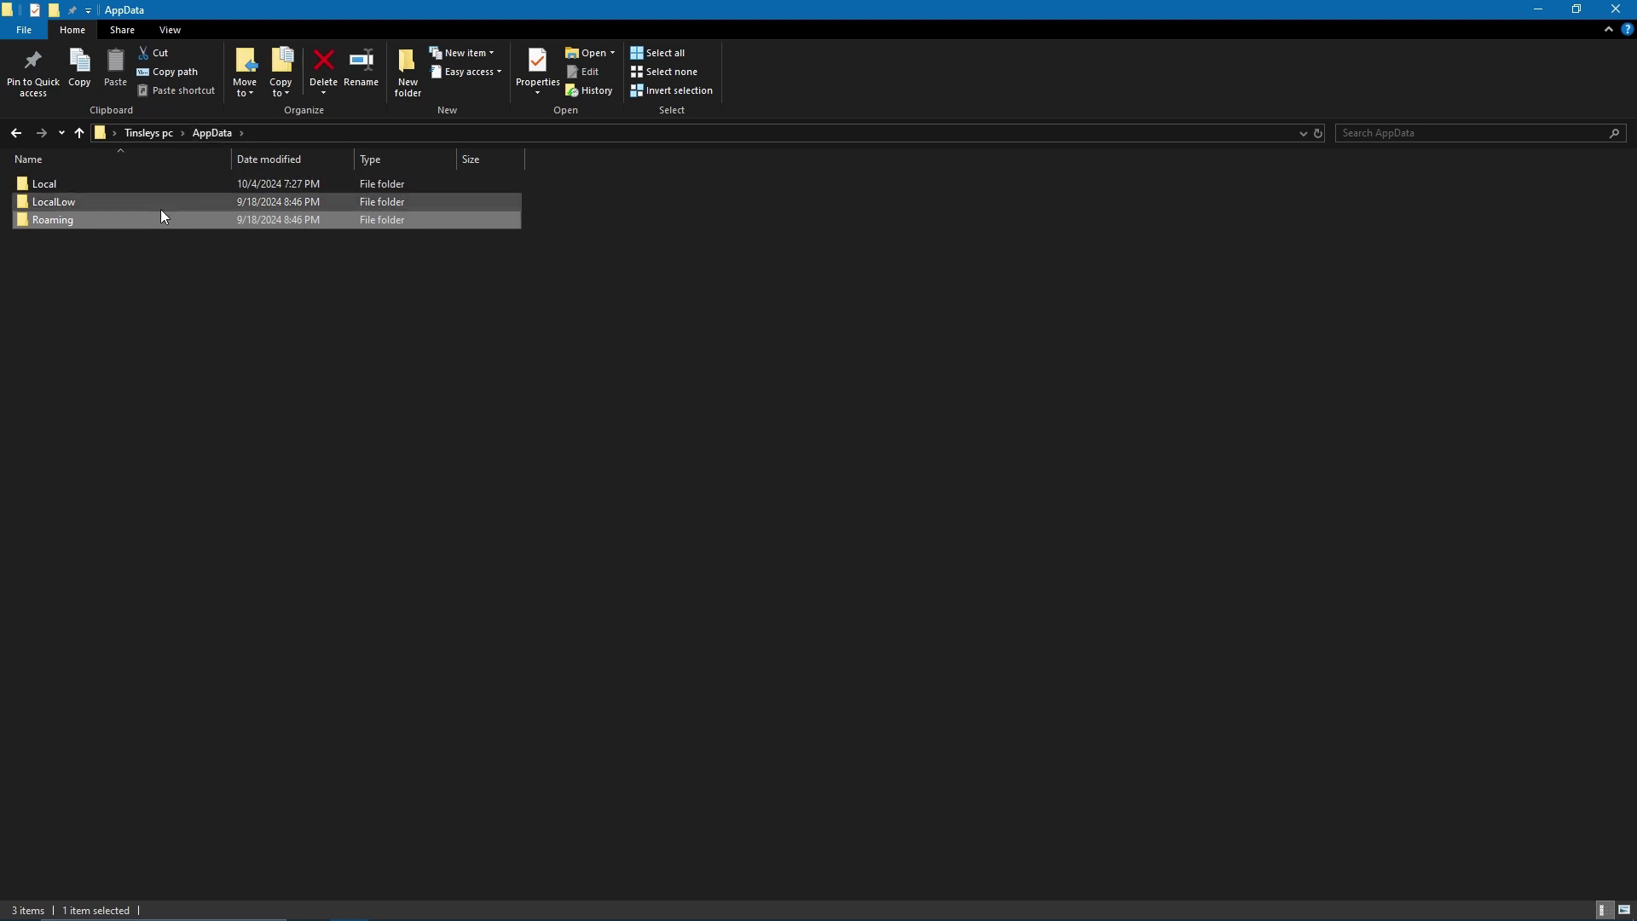
pyautogui.doubleClick(160, 208)
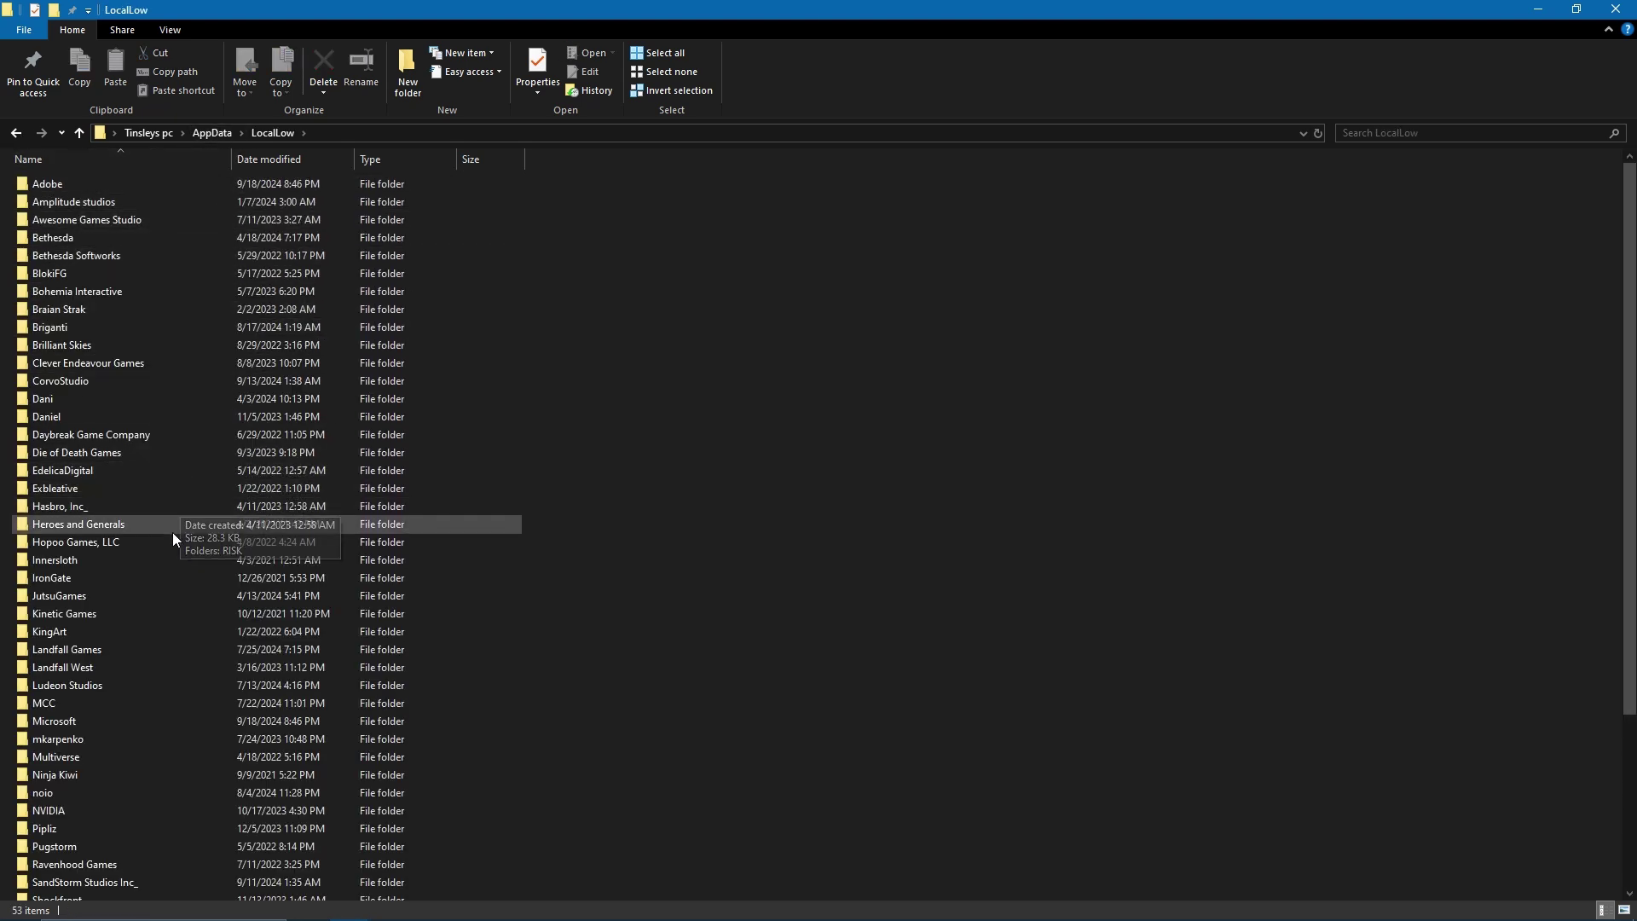
pyautogui.doubleClick(157, 579)
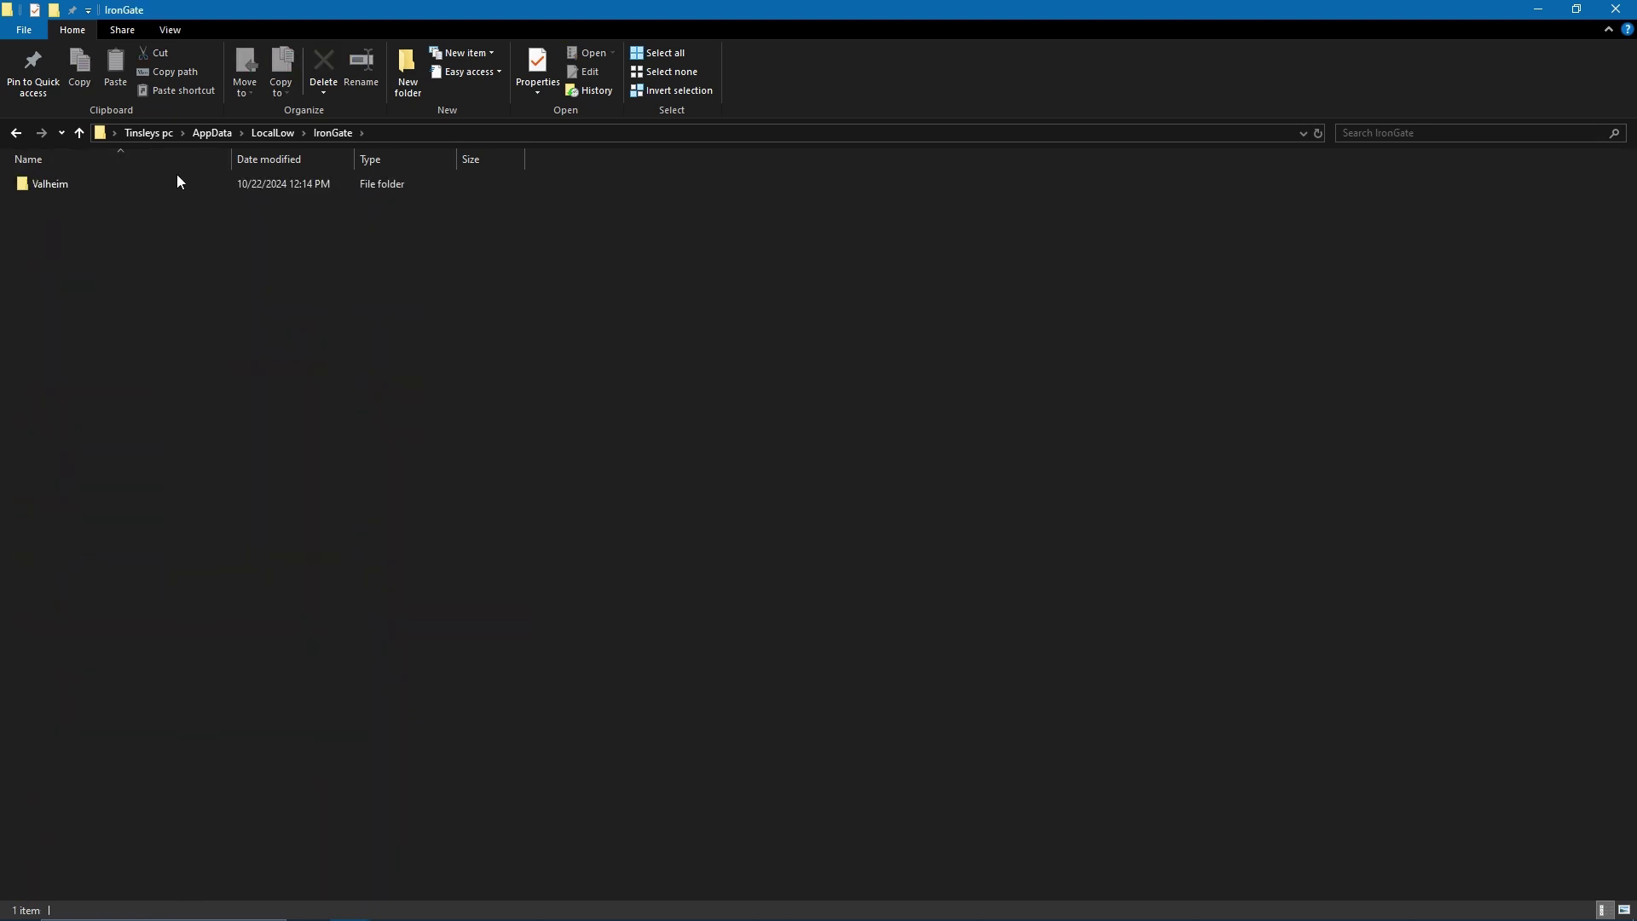
pyautogui.doubleClick(171, 179)
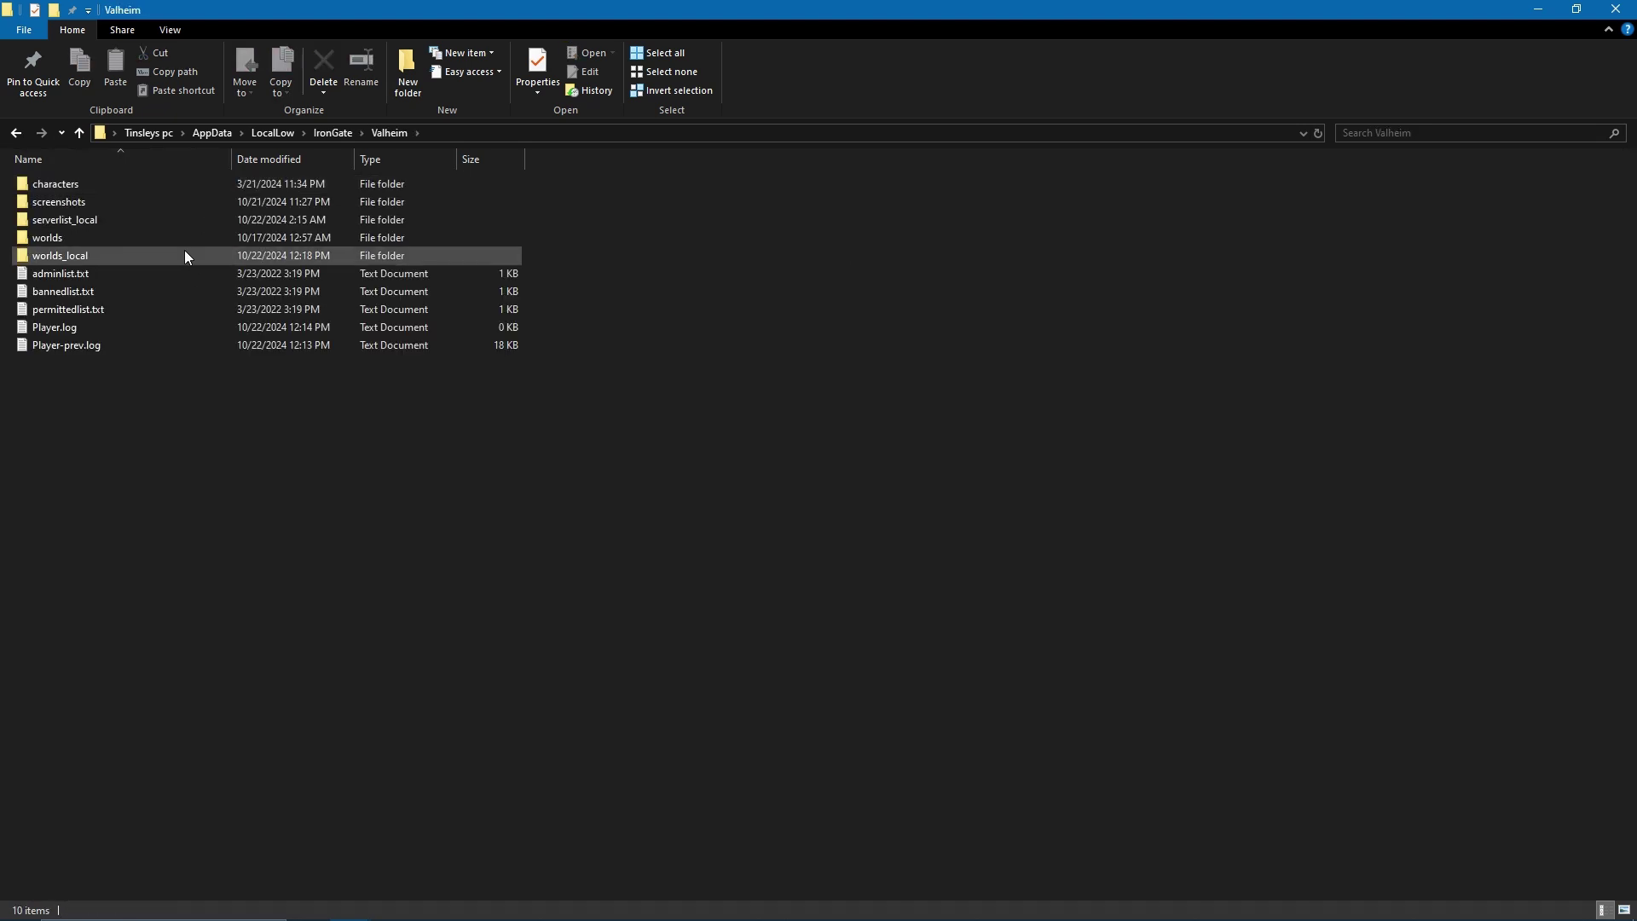
pyautogui.moveTo(186, 253)
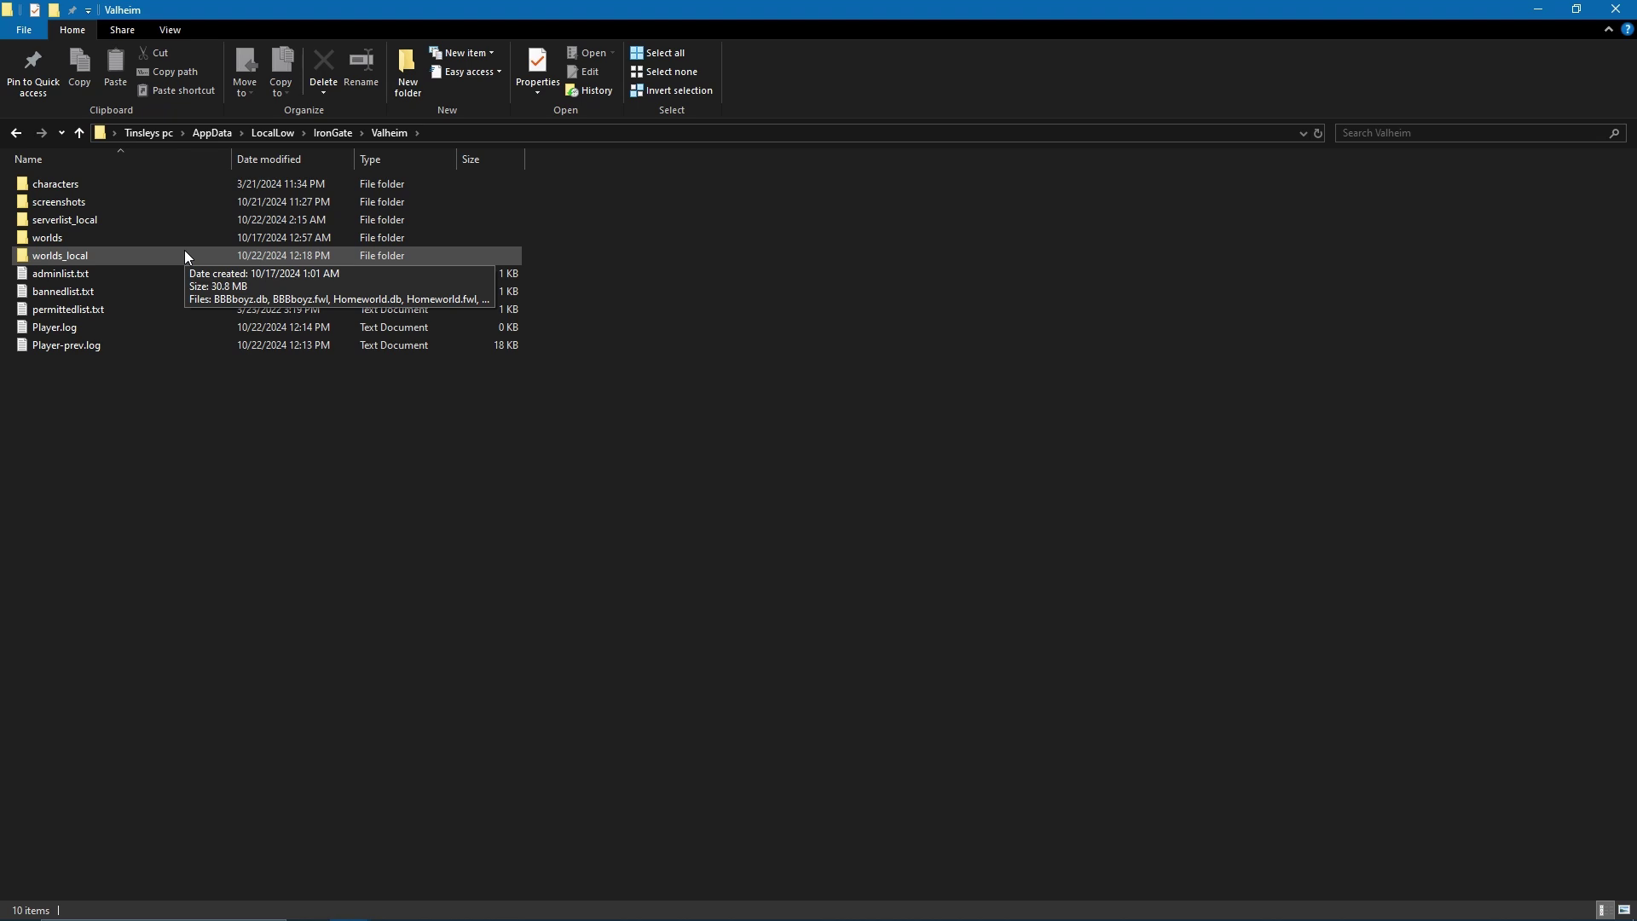
pyautogui.doubleClick(186, 256)
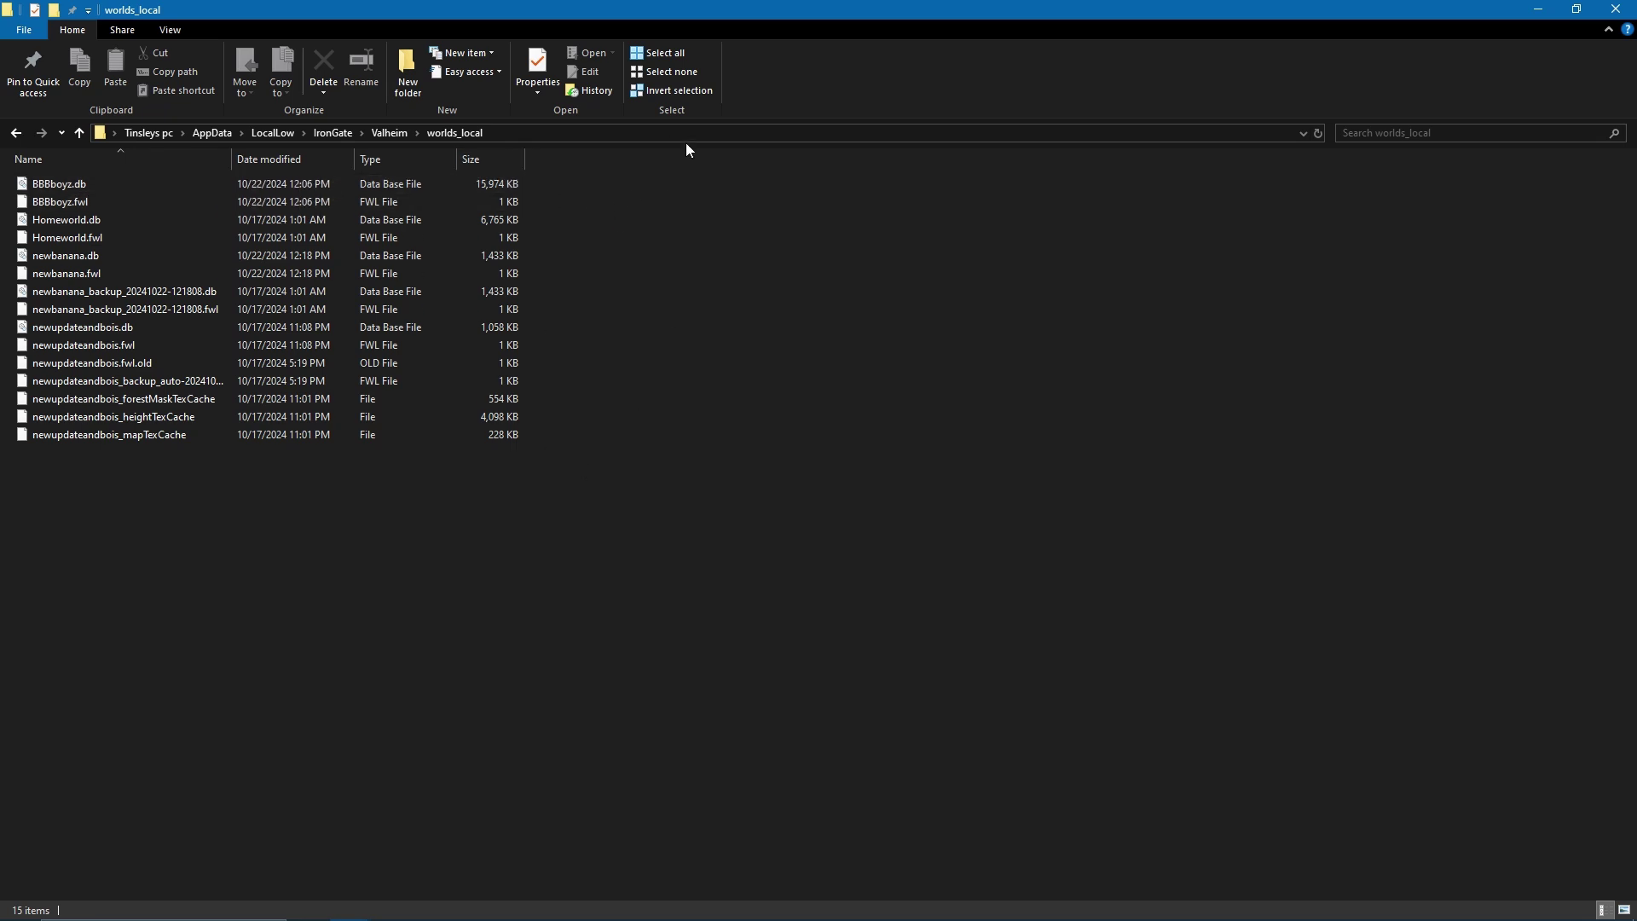
pyautogui.moveTo(810, 912)
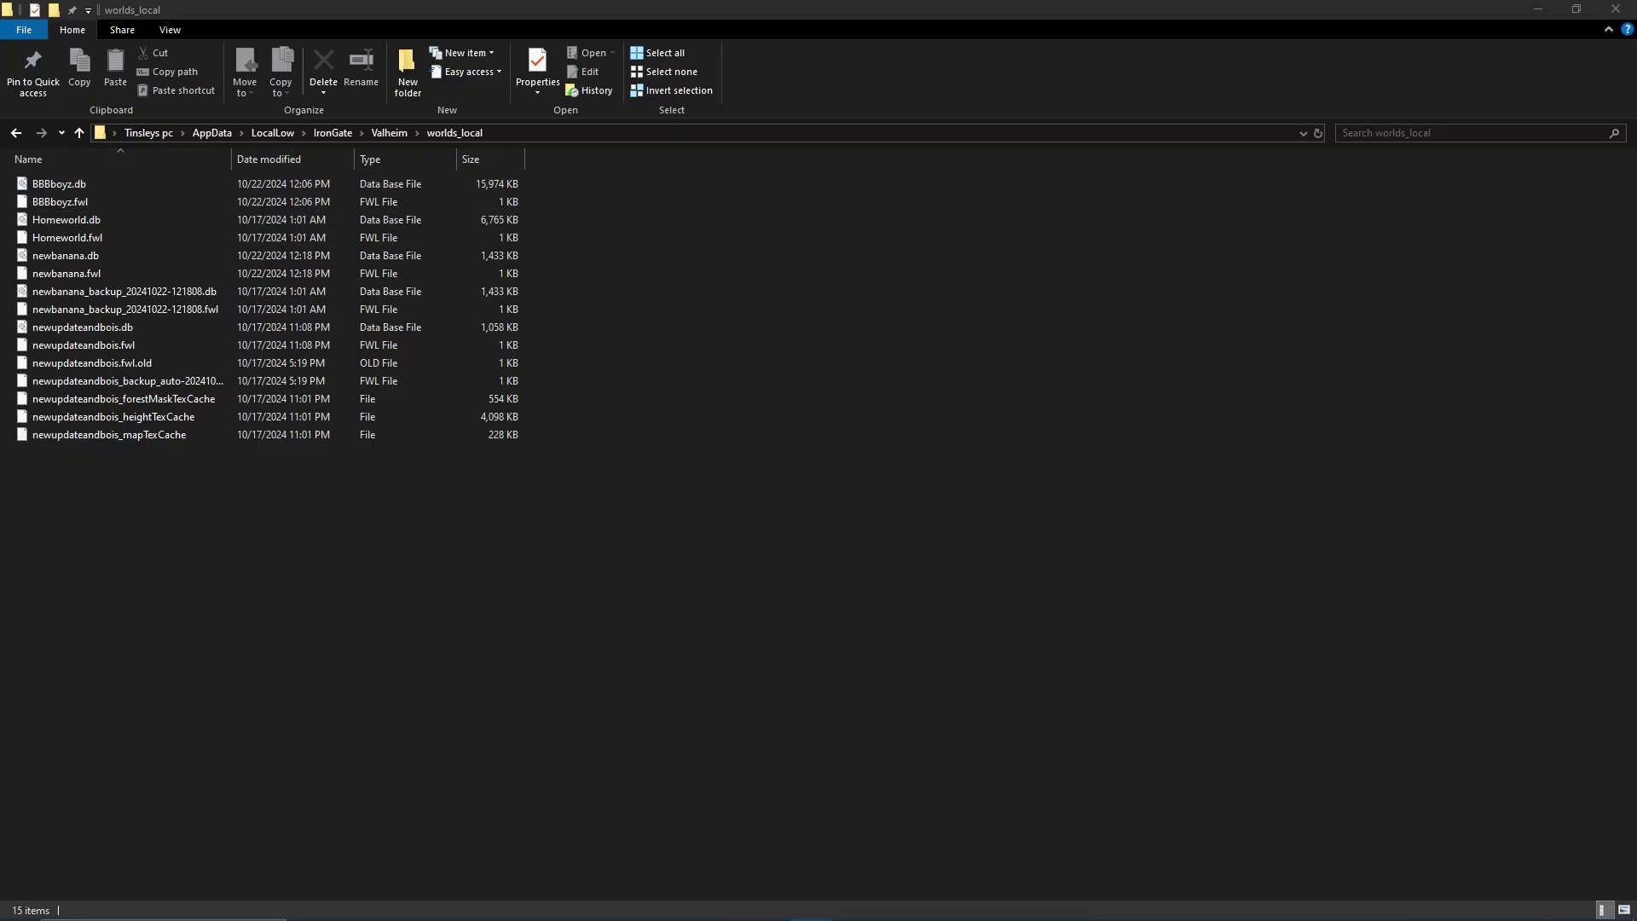
# - Start a reply to the friend's Gmail message and shrink the browser to reveal Explorer
pyautogui.hotkey('alt', 'Tab')
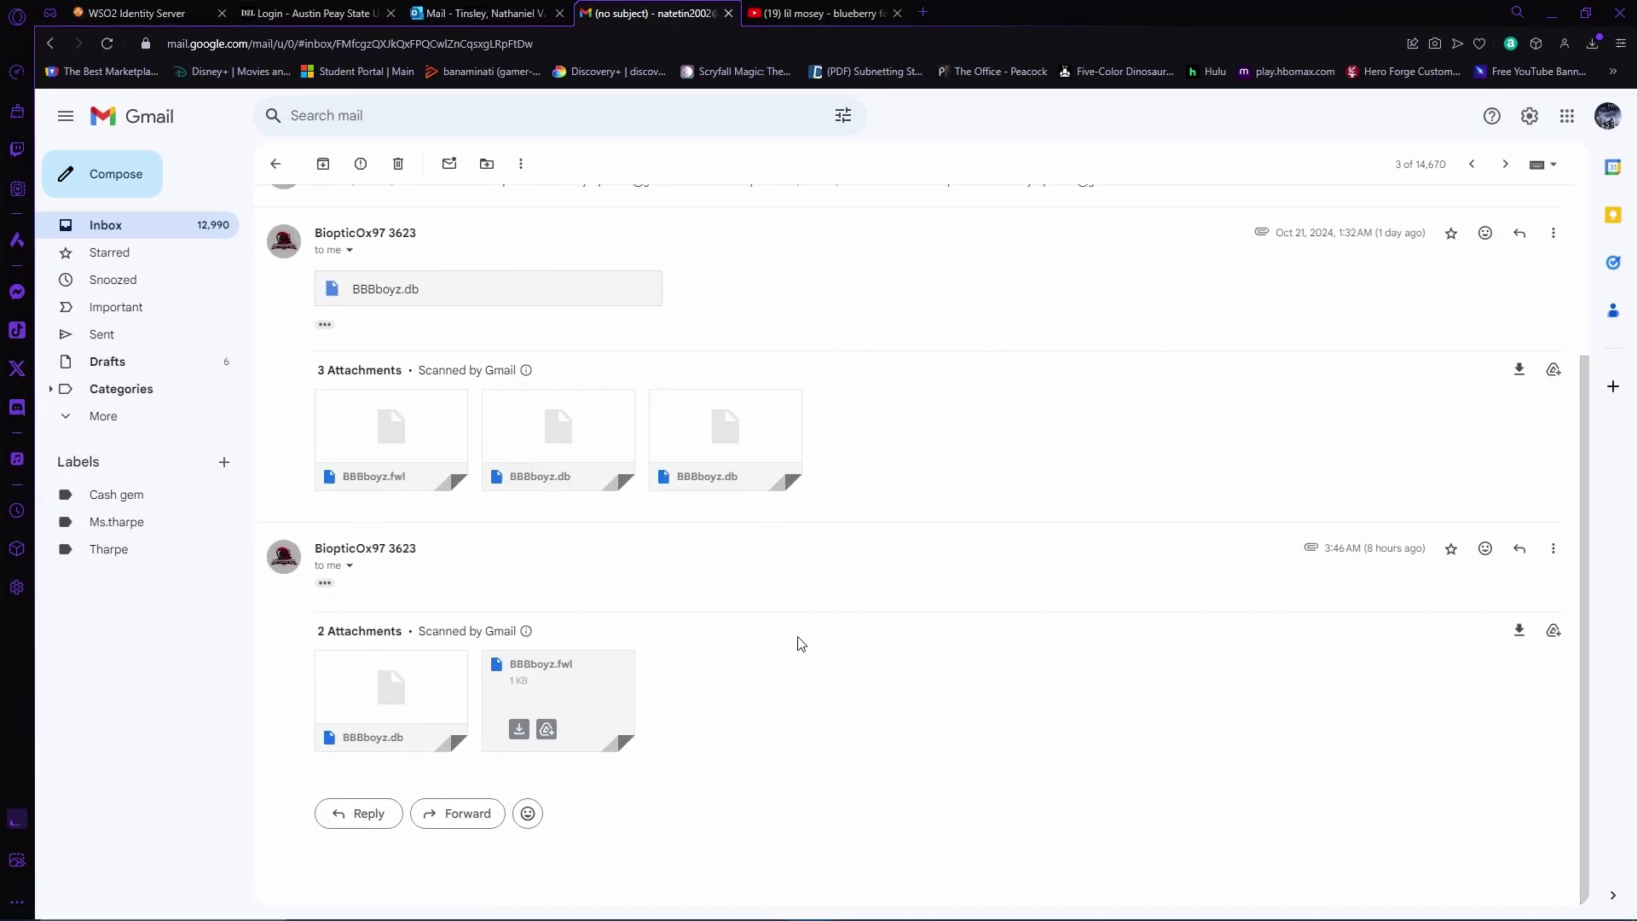
pyautogui.click(367, 817)
pyautogui.moveTo(1112, 11); pyautogui.dragTo(1037, 60)
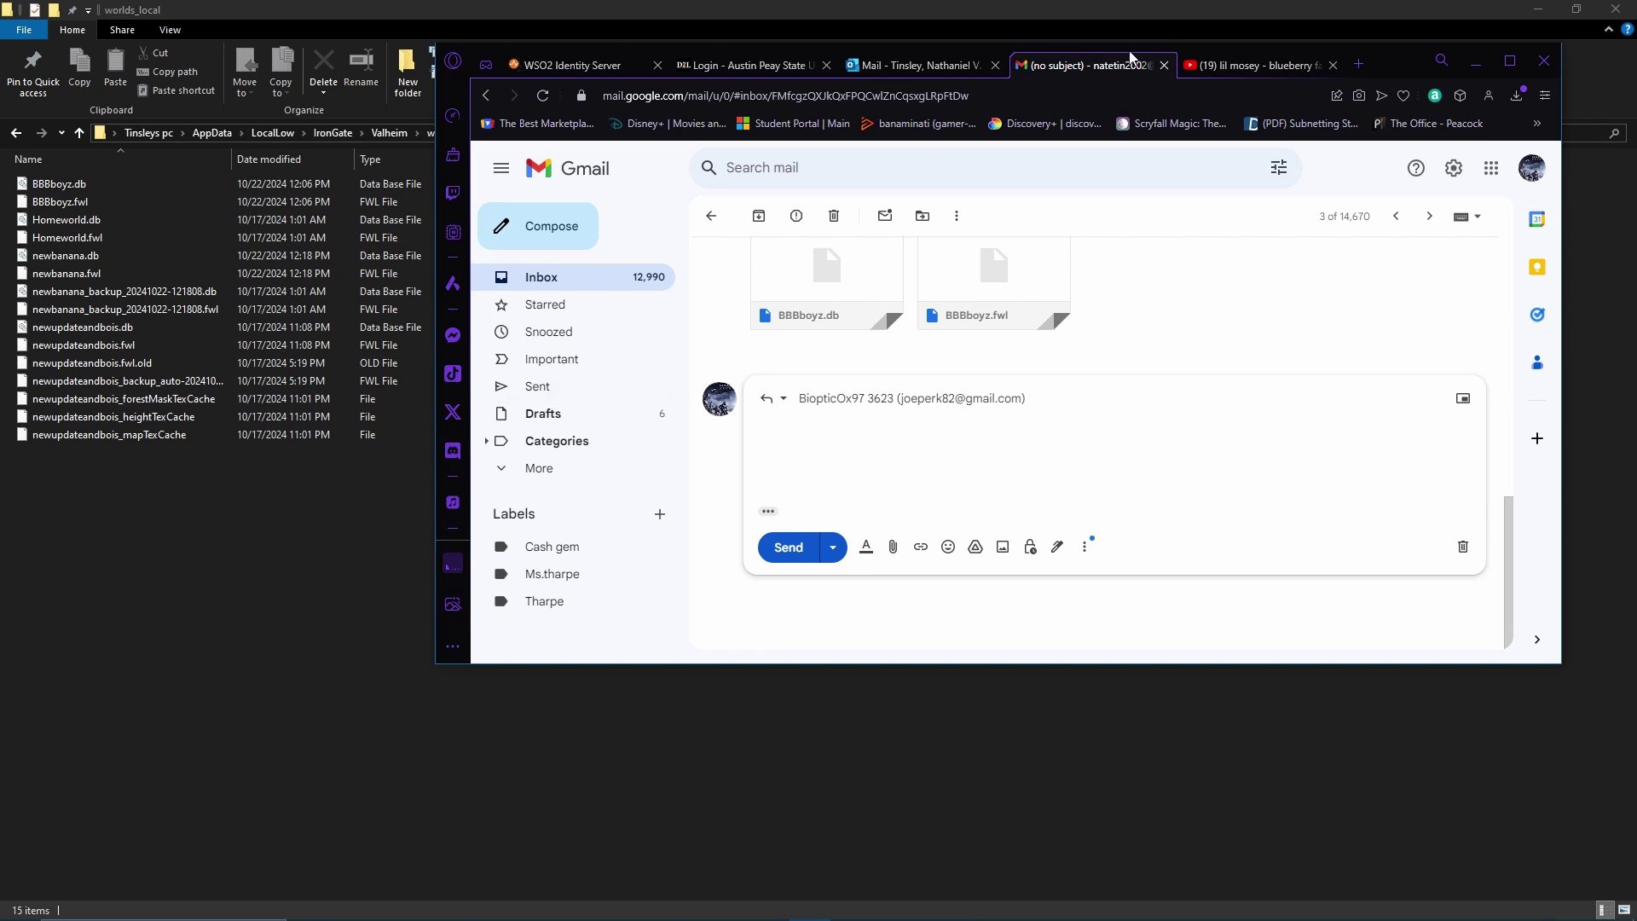
# - Copy BBBboyz.db and BBBboyz.fwl from the worlds_local folder
pyautogui.click(199, 187)
pyautogui.keyDown('shift'); pyautogui.click(165, 203); pyautogui.keyUp('shift')
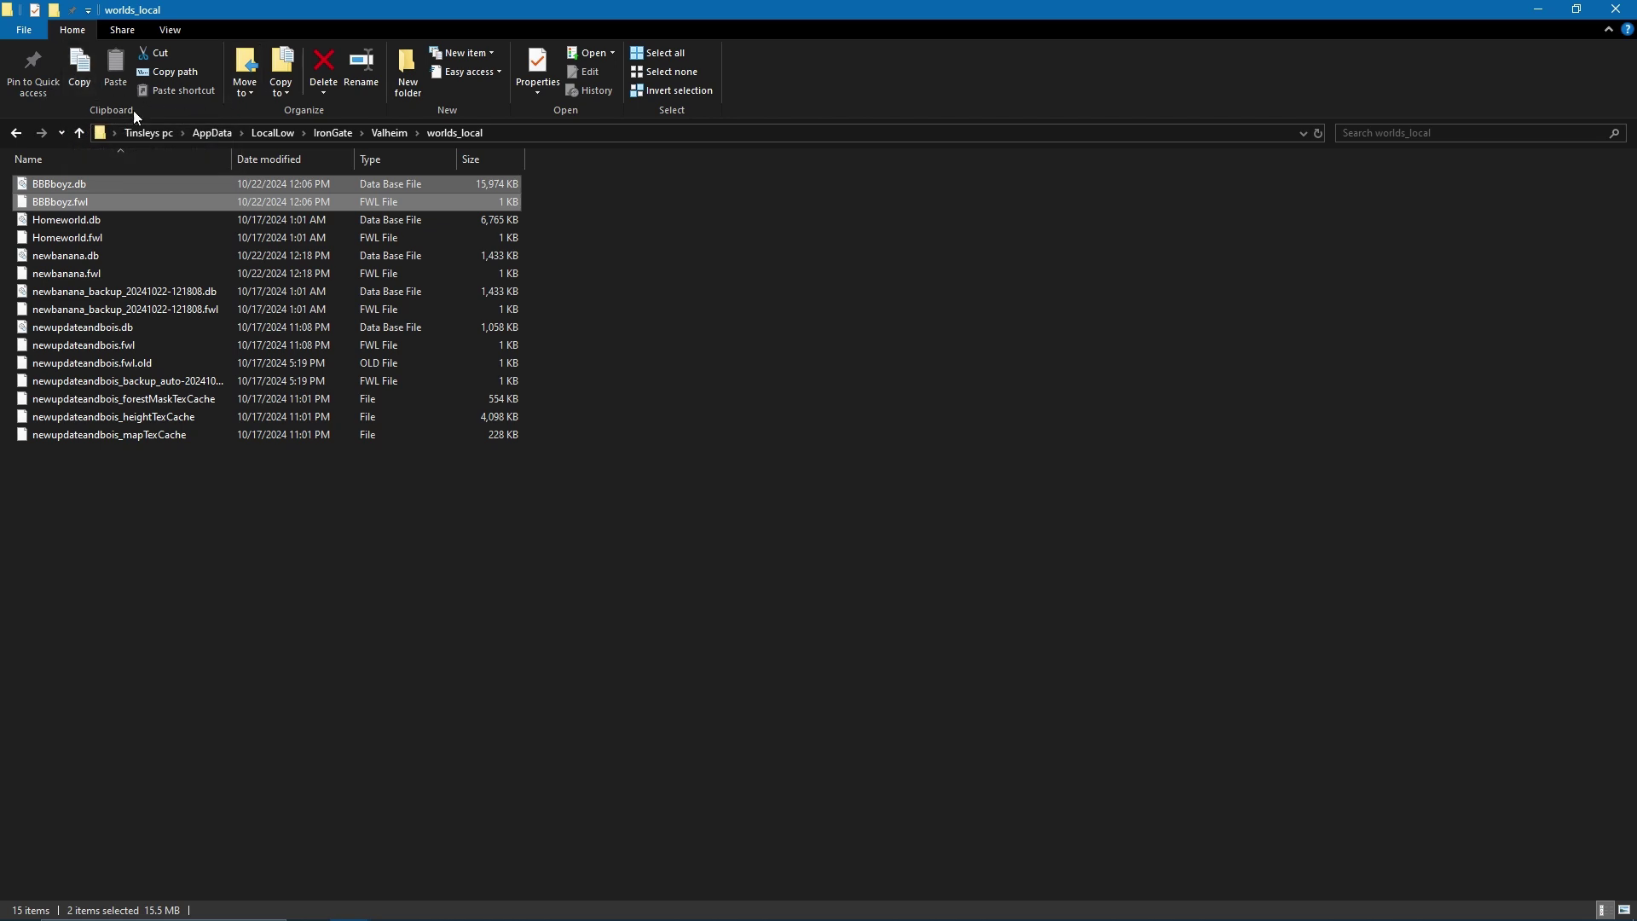
pyautogui.click(81, 73)
pyautogui.click(510, 725)
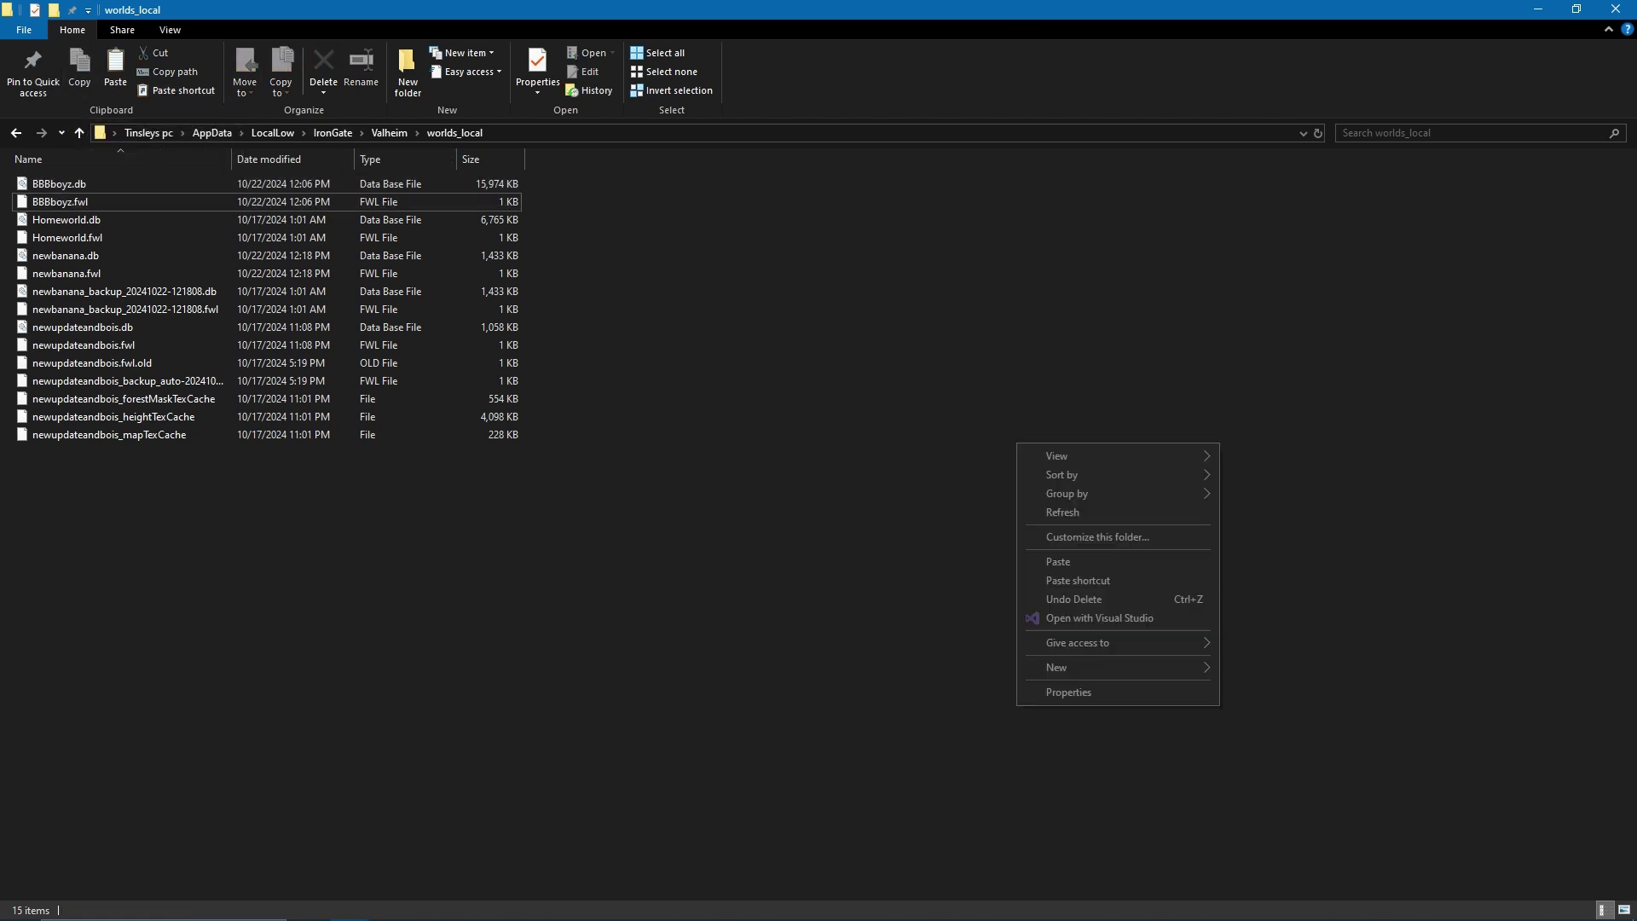
pyautogui.rightClick(1015, 443)
pyautogui.click(812, 616)
# - Paste the two BBBboyz world files into the Gmail reply as attachments
pyautogui.click(811, 906)
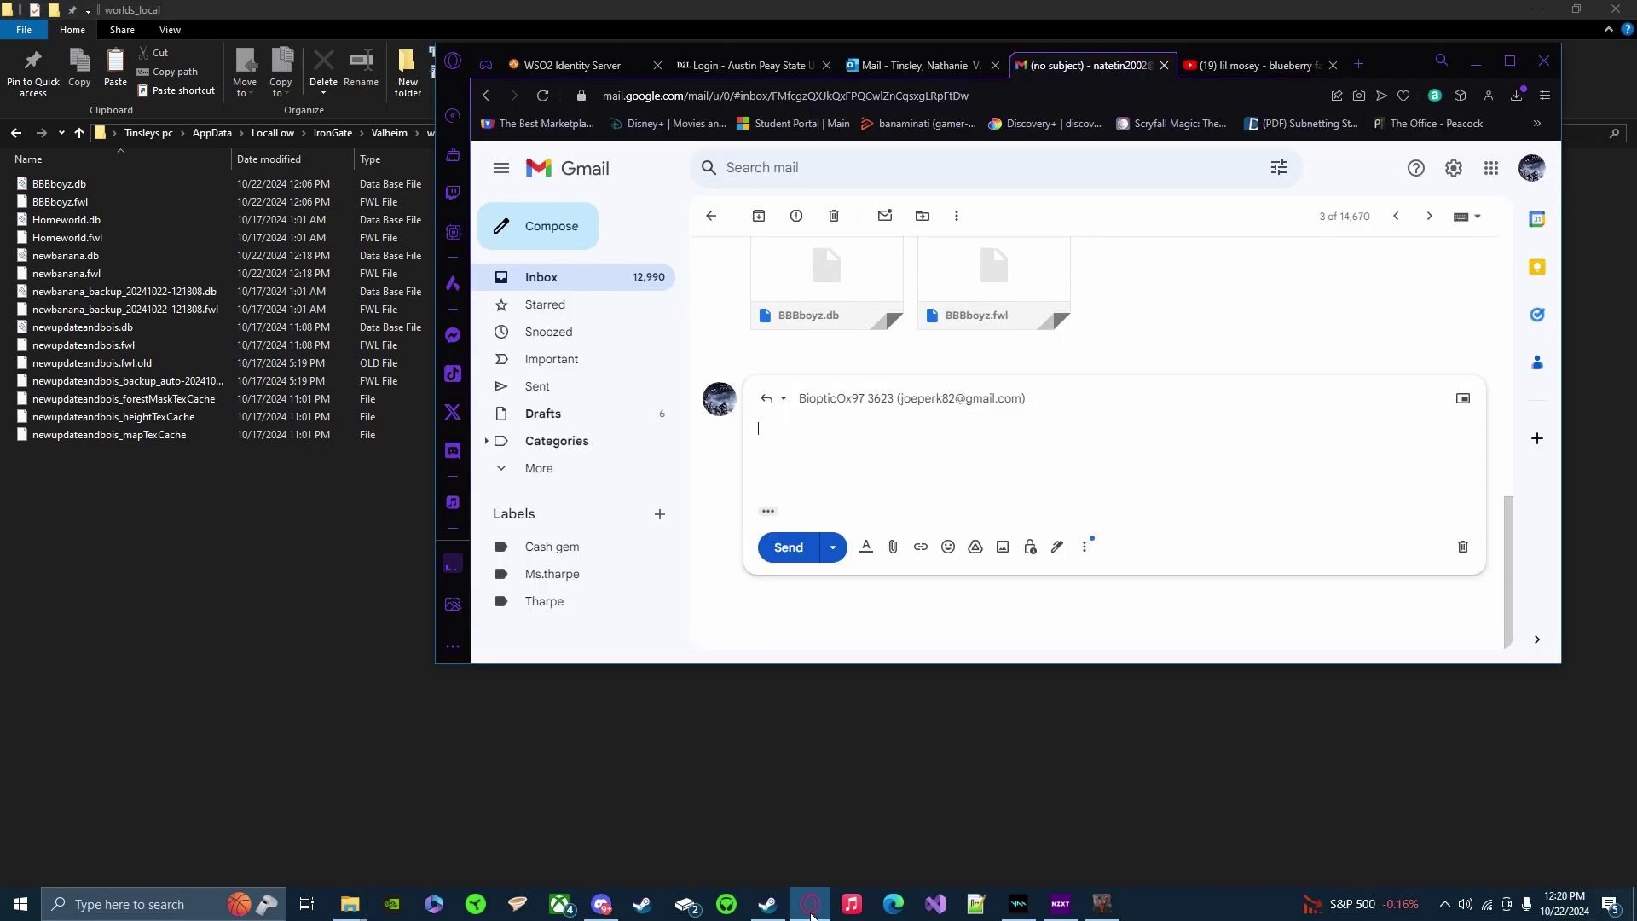
pyautogui.hotkey('ctrl', 'v')
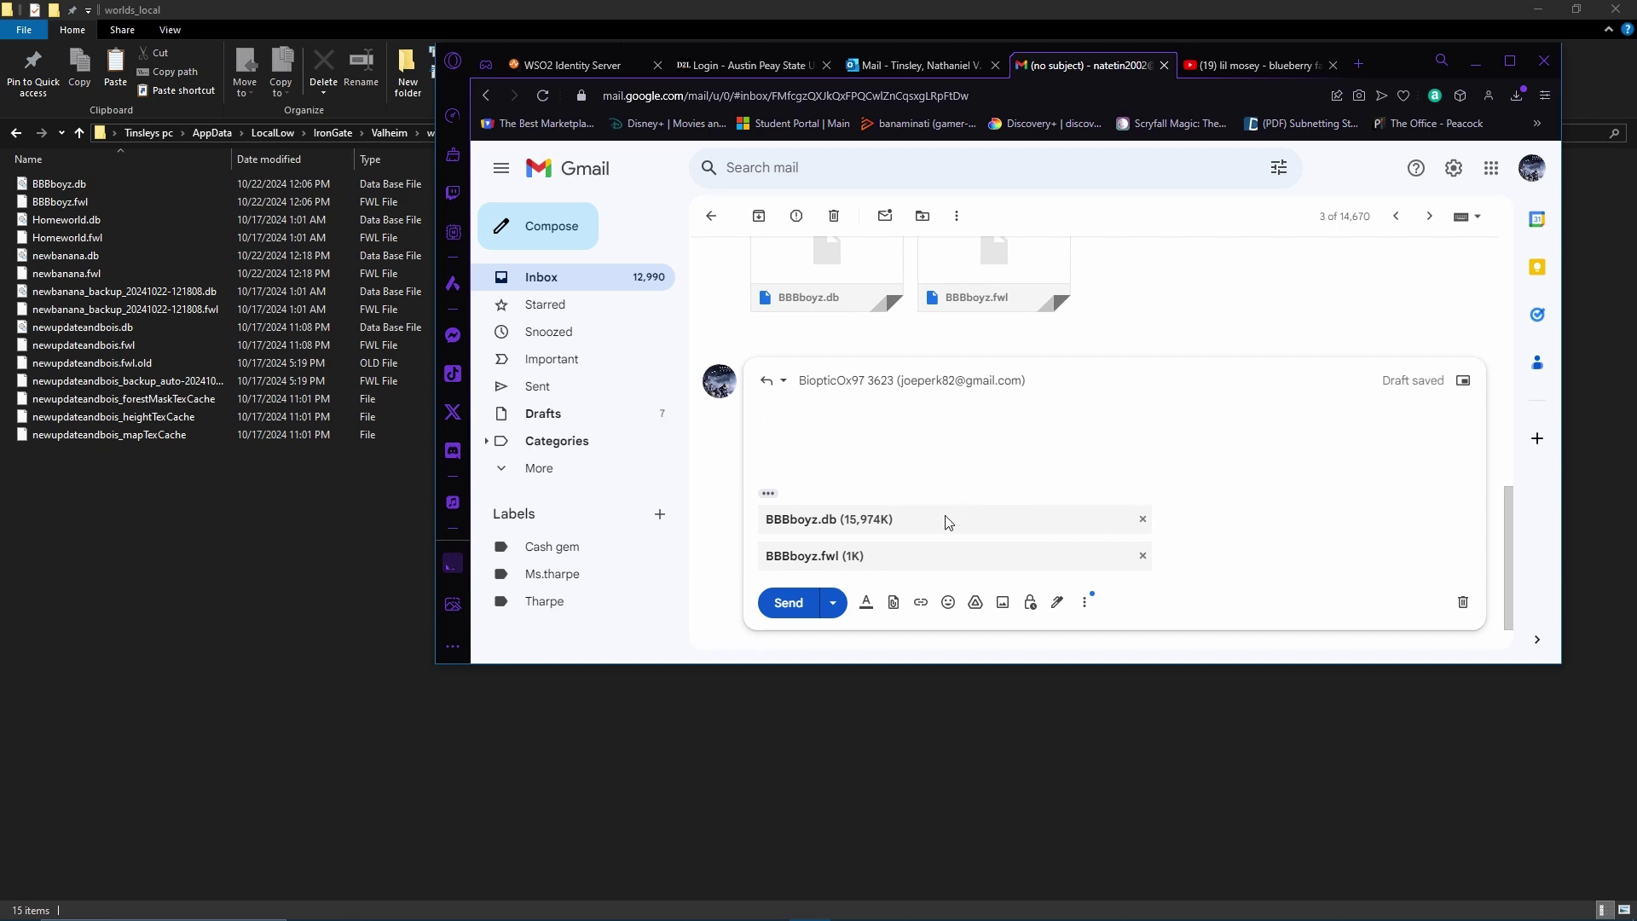
pyautogui.scroll(2, 786, 620)
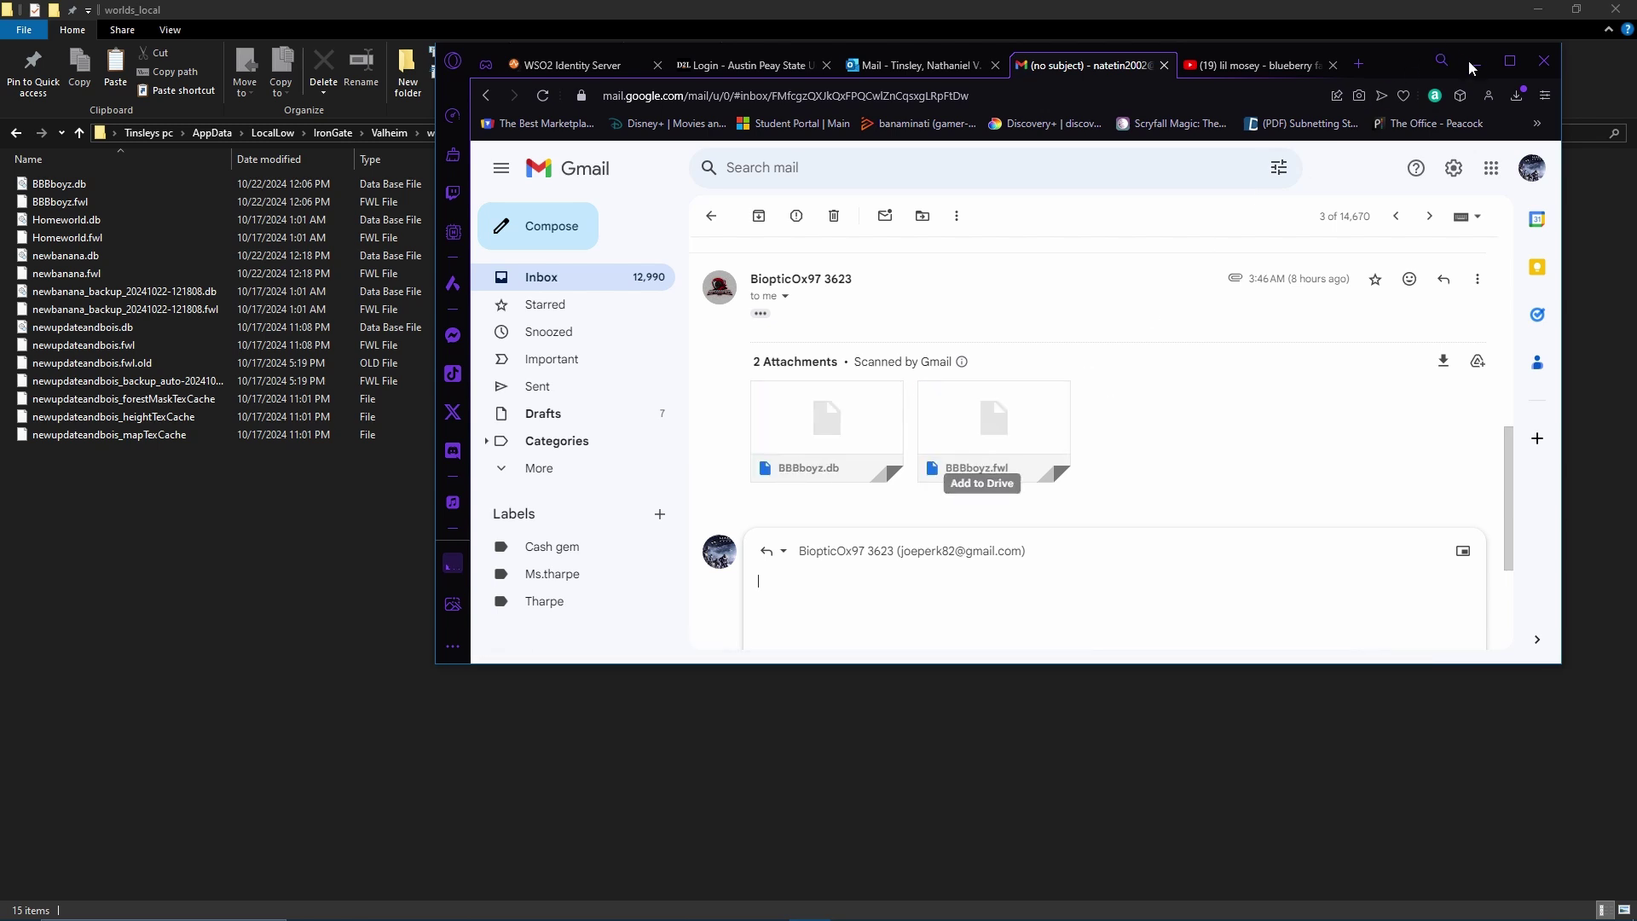
pyautogui.scroll(-3, 1126, 388)
# - Discard the Gmail reply draft and bring the worlds_local Explorer window forward
pyautogui.click(1462, 546)
pyautogui.click(1527, 180)
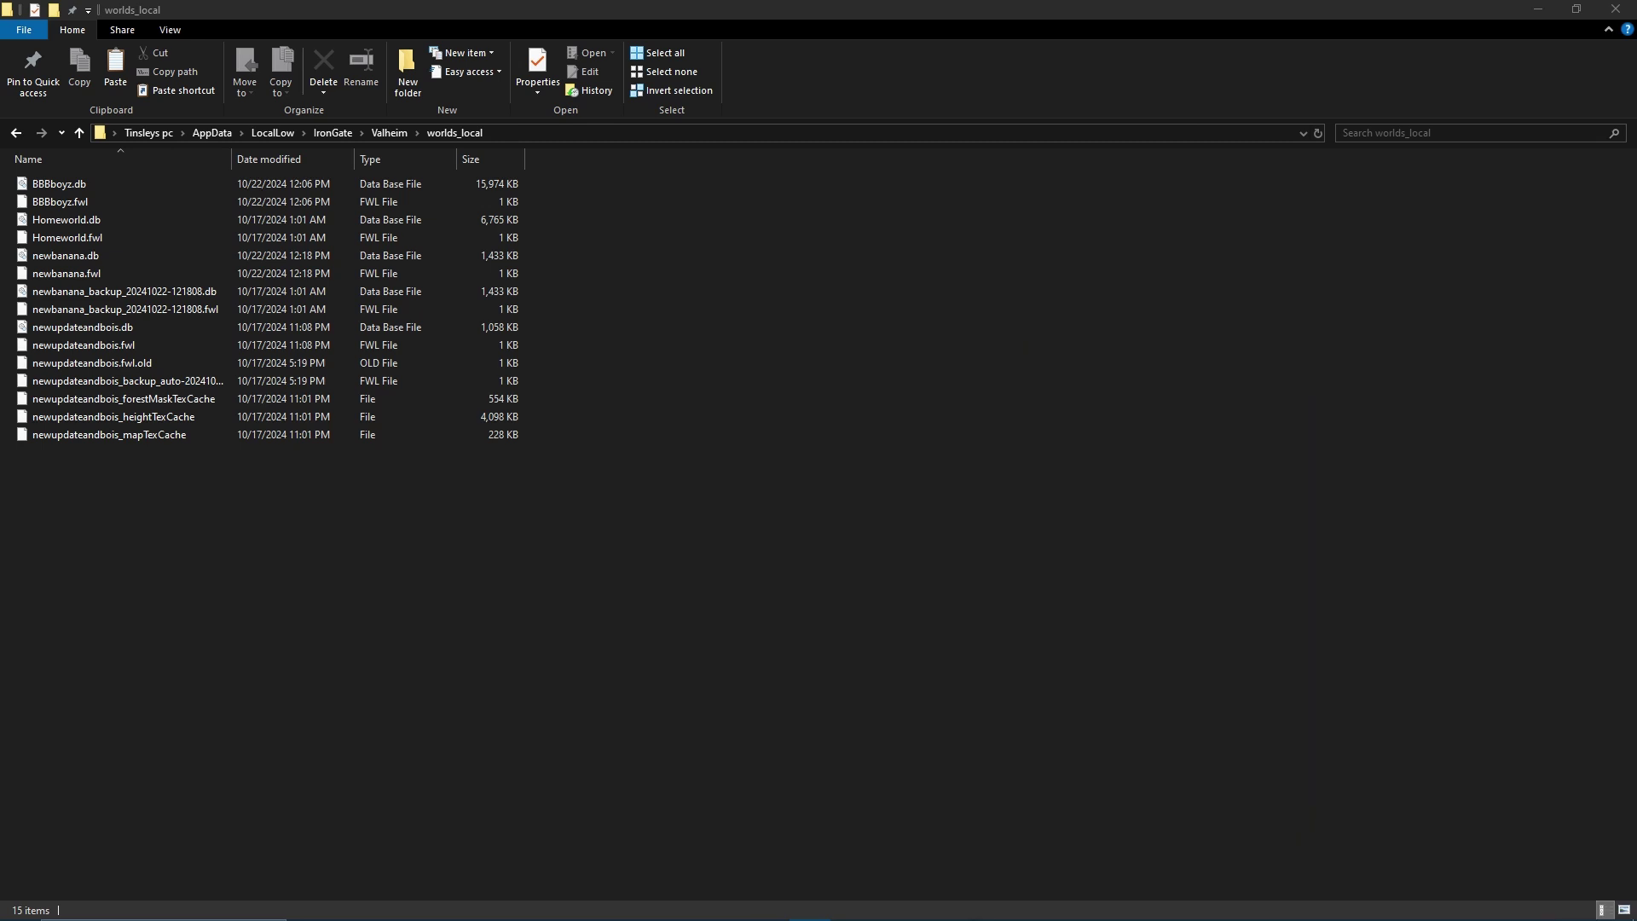
pyautogui.click(693, 654)
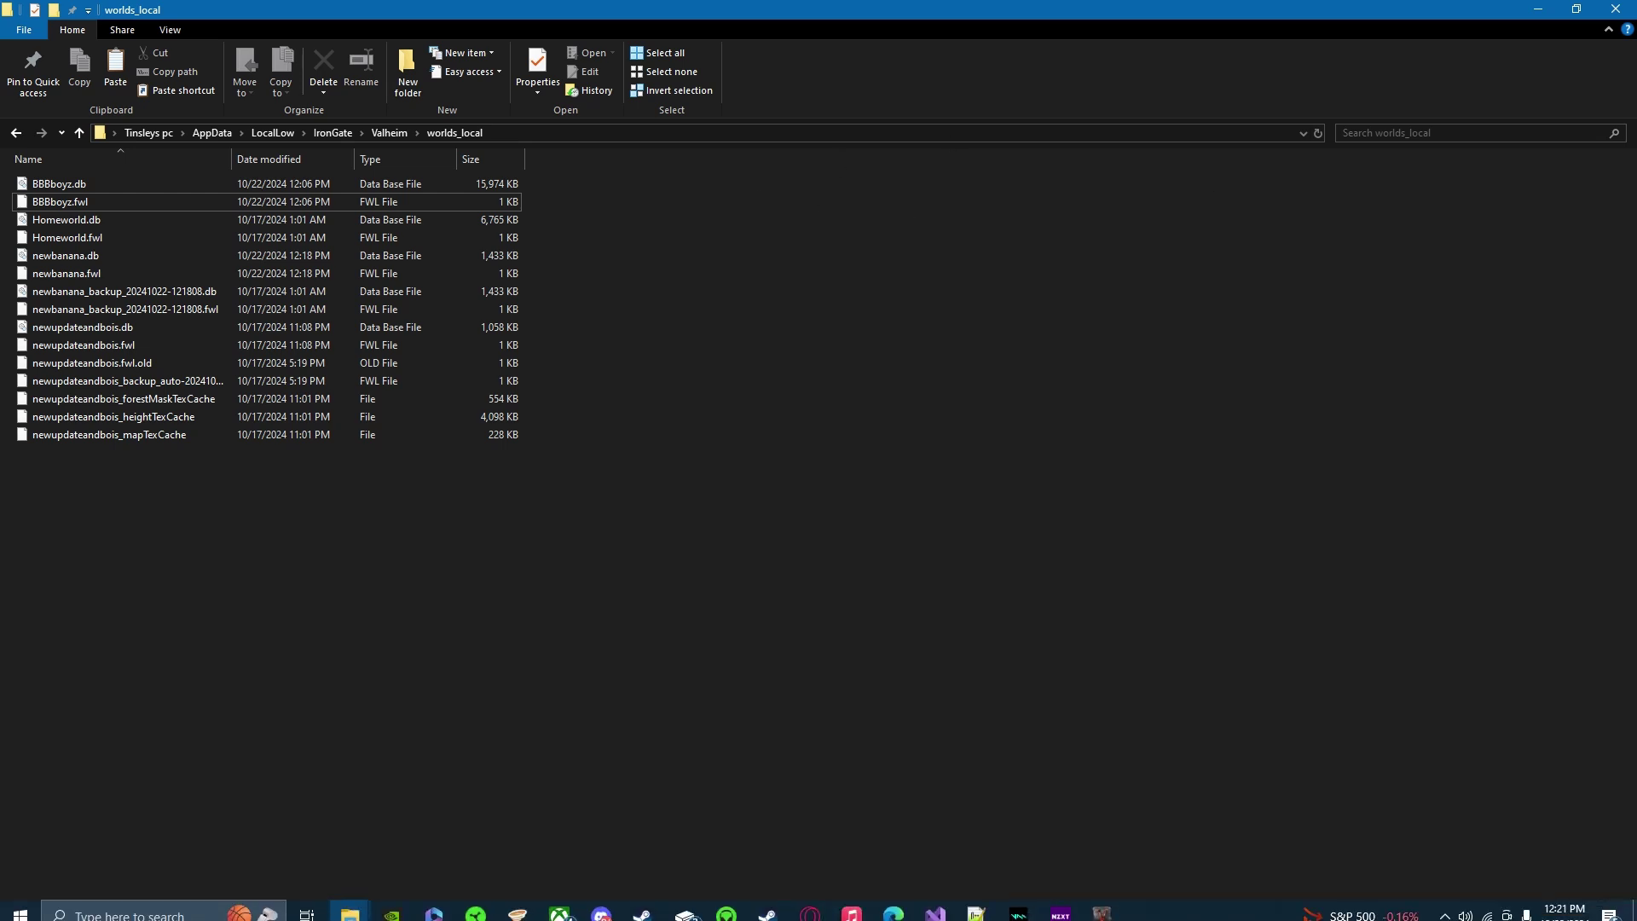
pyautogui.moveTo(347, 914)
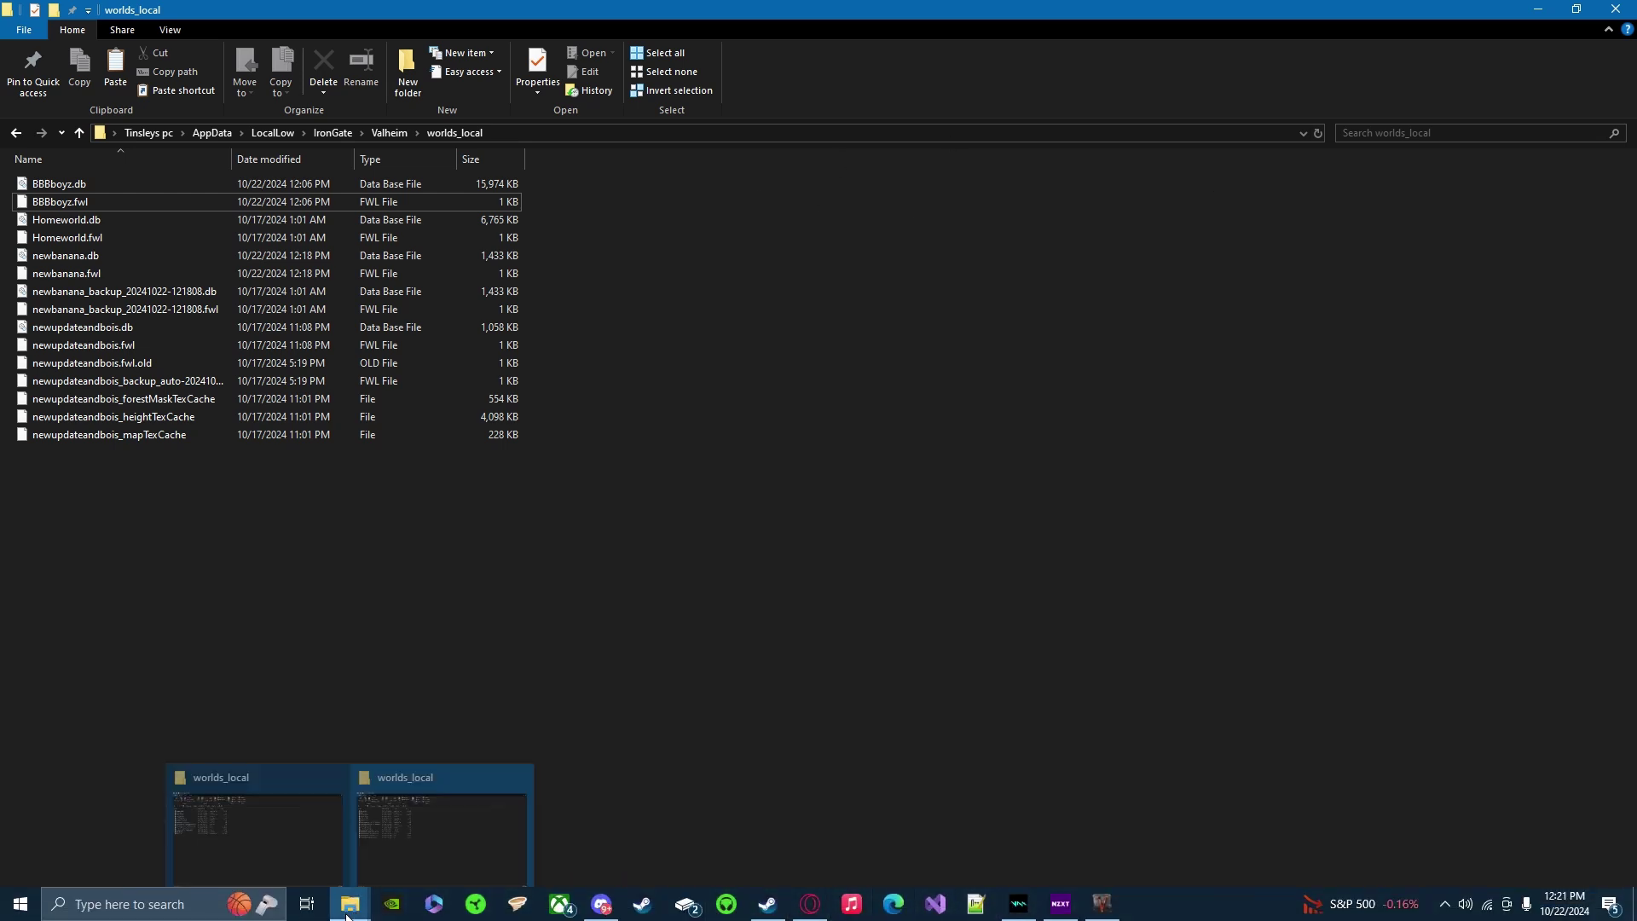
# - In the first Explorer window, go up a level and return to Valheim's worlds_local folder
pyautogui.click(274, 850)
pyautogui.click(150, 130)
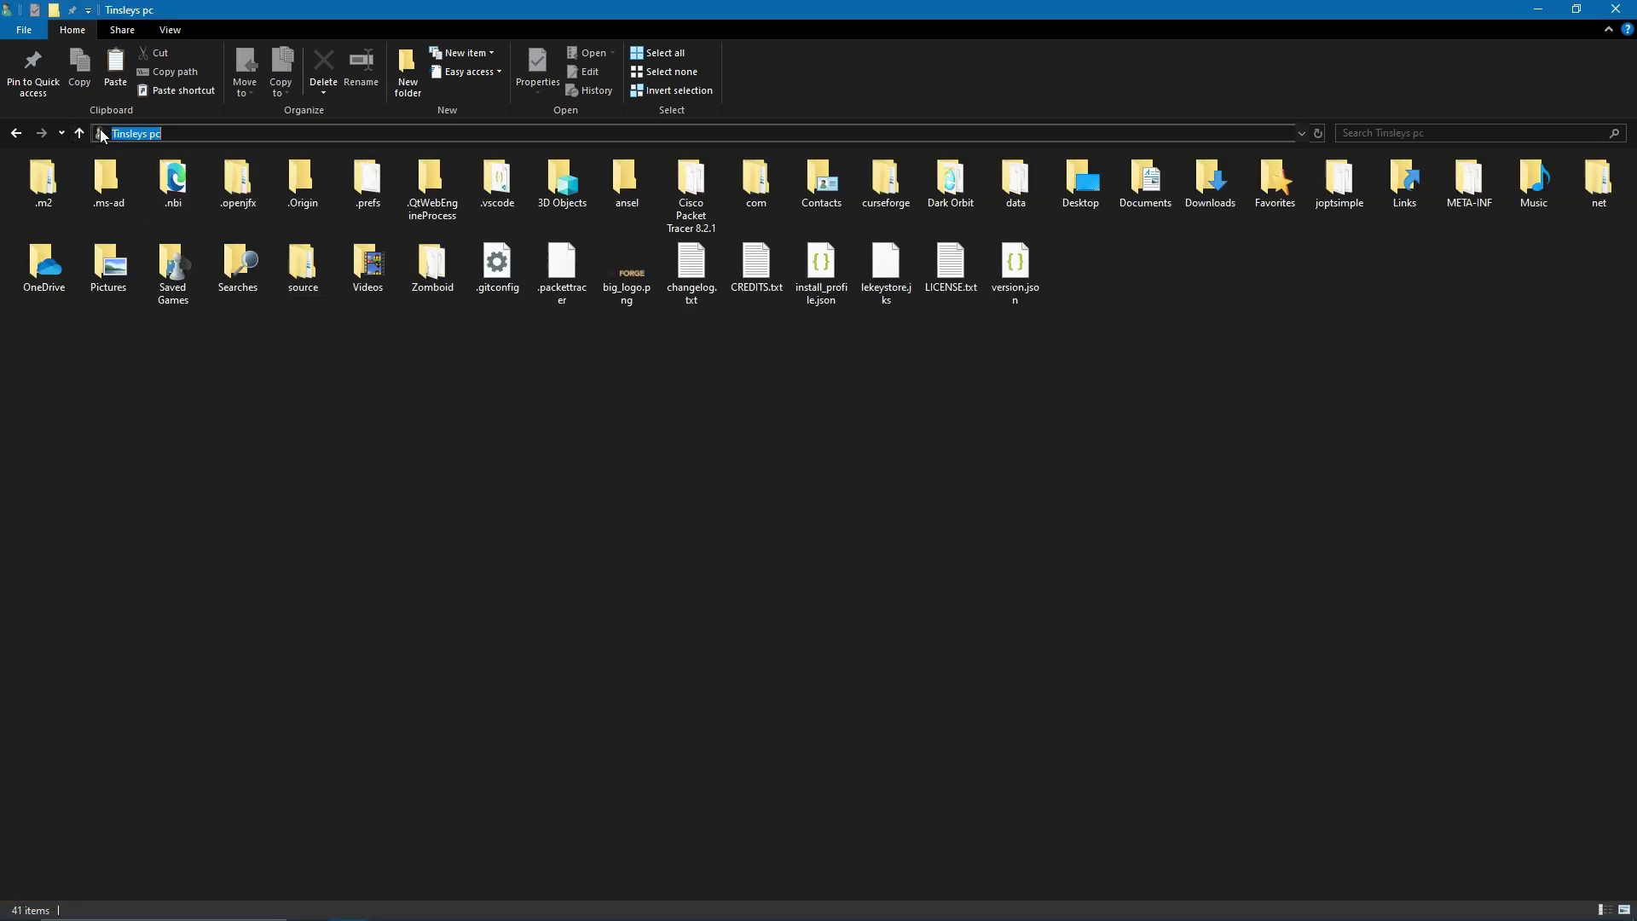
pyautogui.click(17, 133)
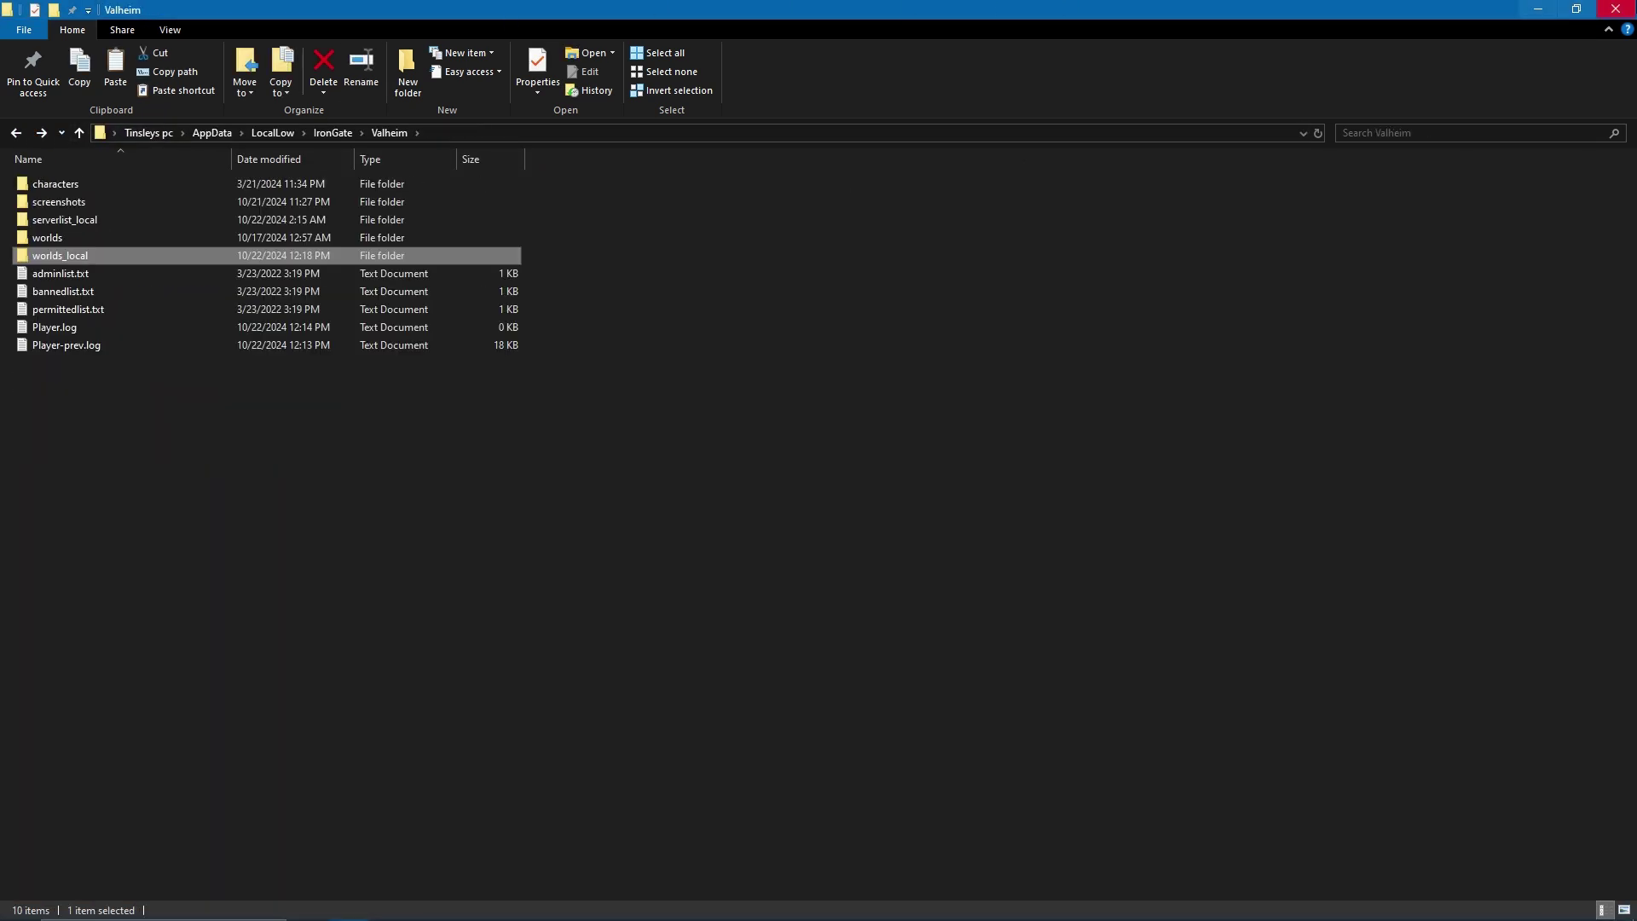
pyautogui.press('Return')
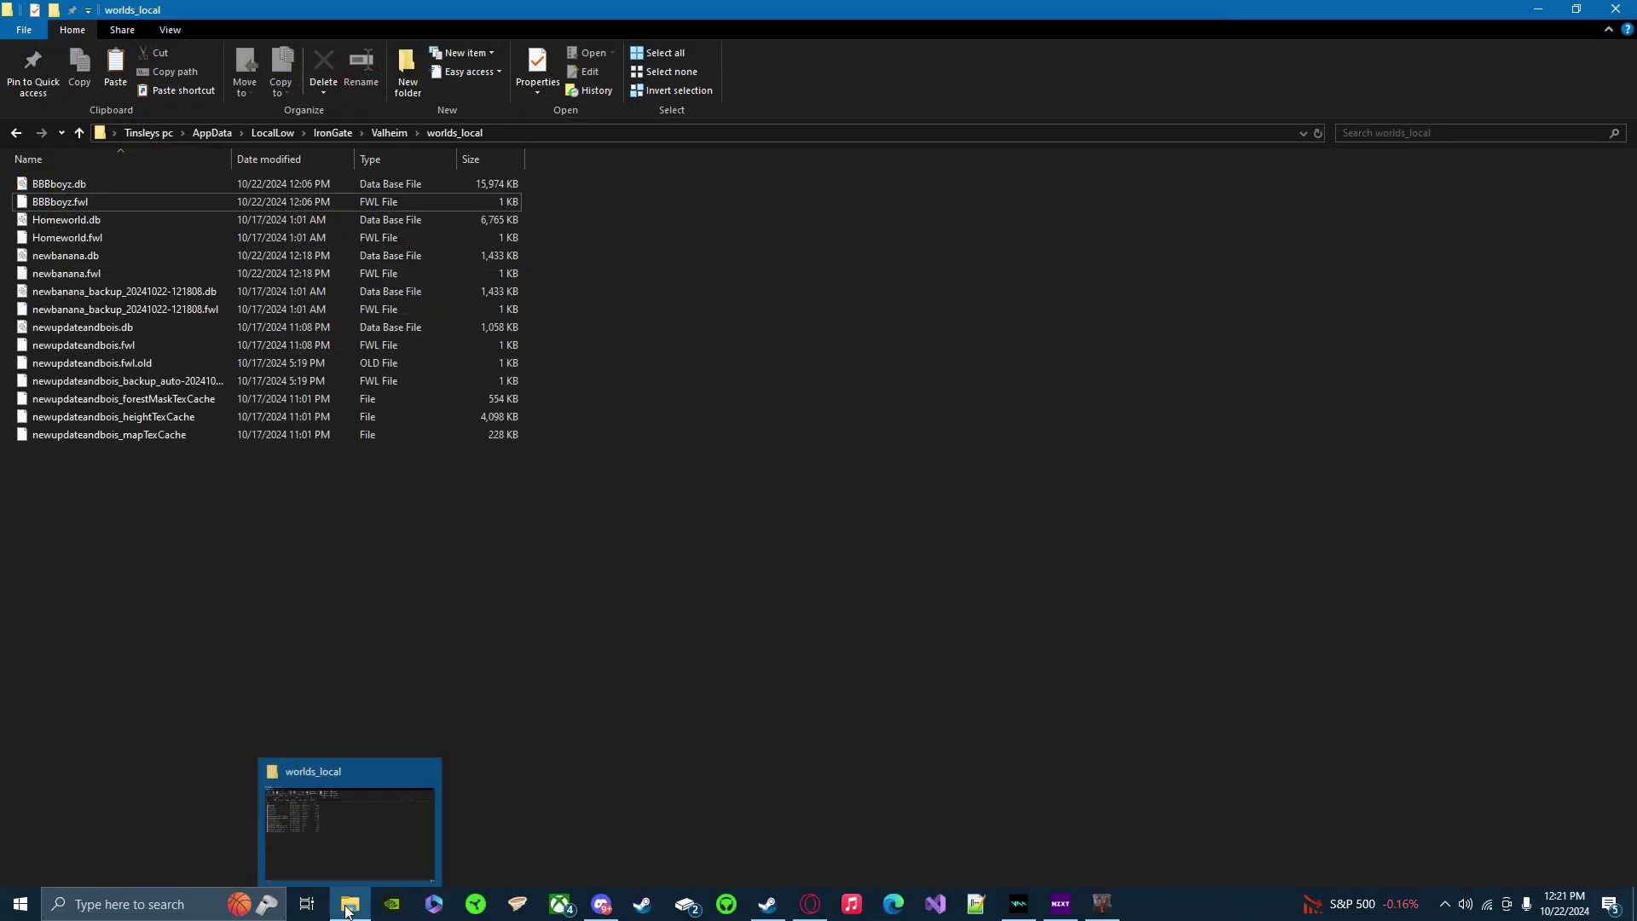
pyautogui.rightClick(348, 907)
pyautogui.click(339, 812)
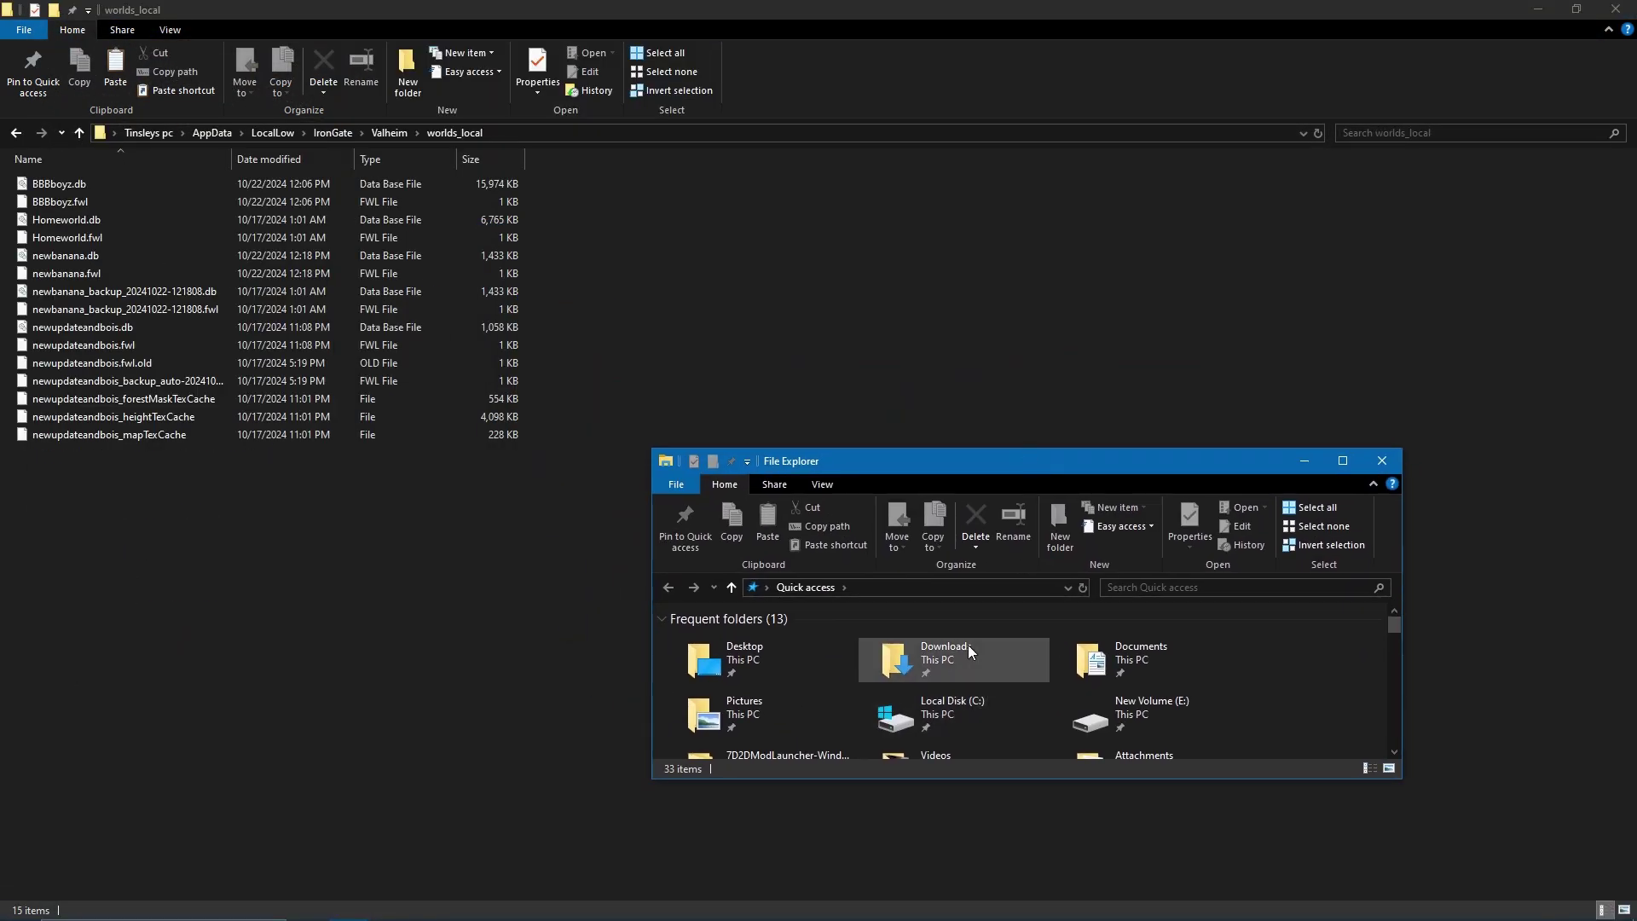
pyautogui.doubleClick(918, 661)
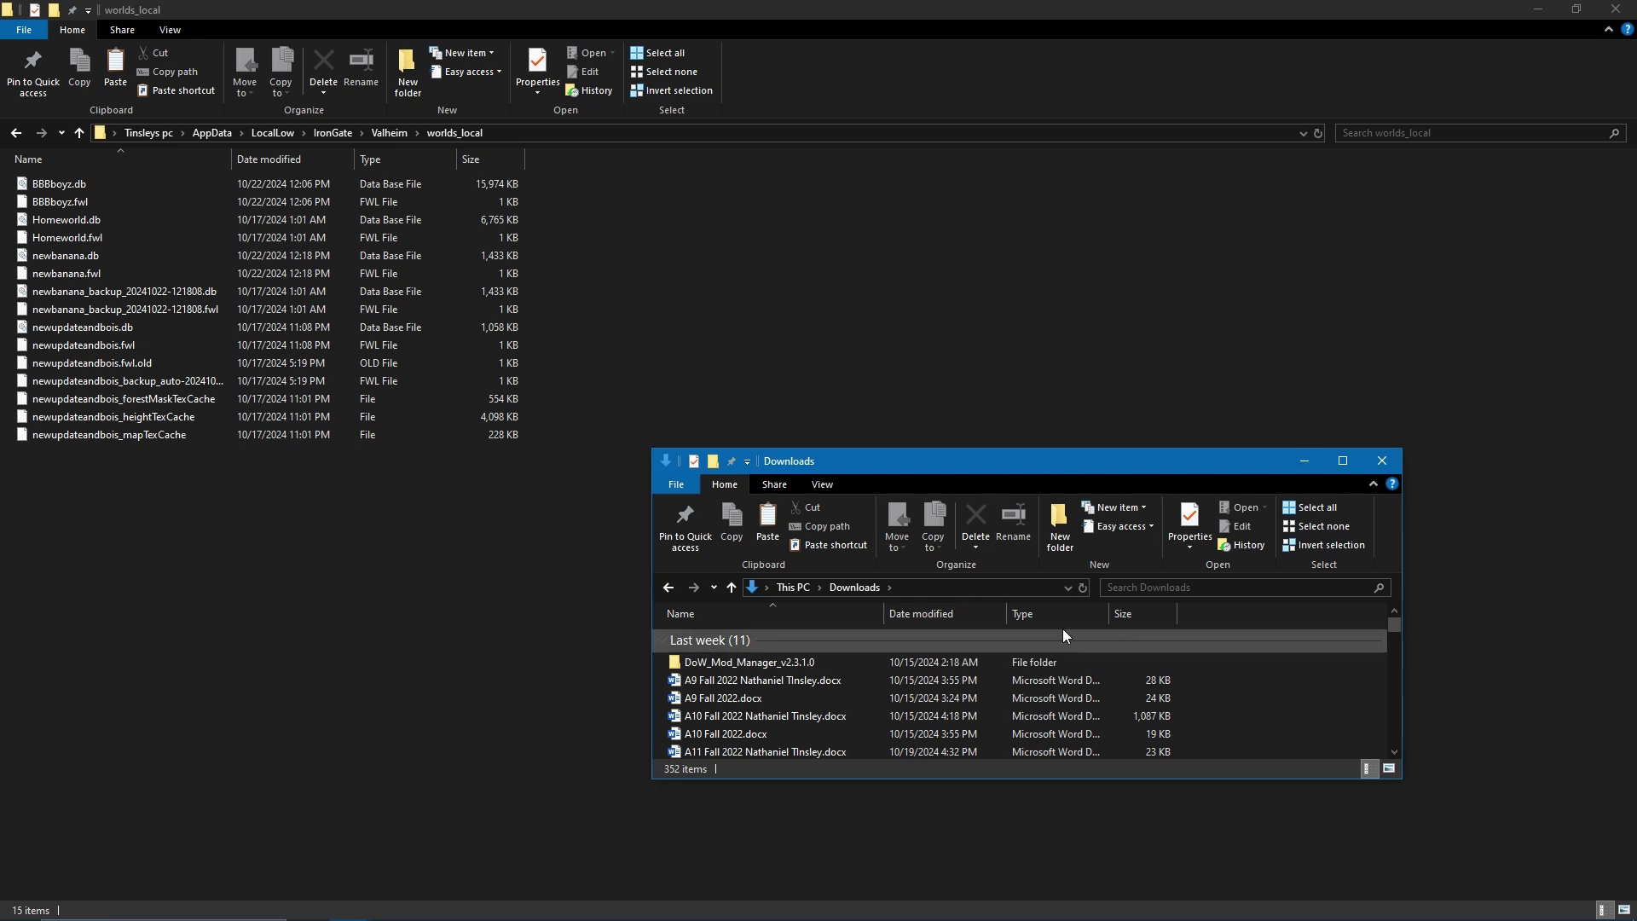
pyautogui.moveTo(1200, 695); pyautogui.dragTo(1179, 657)
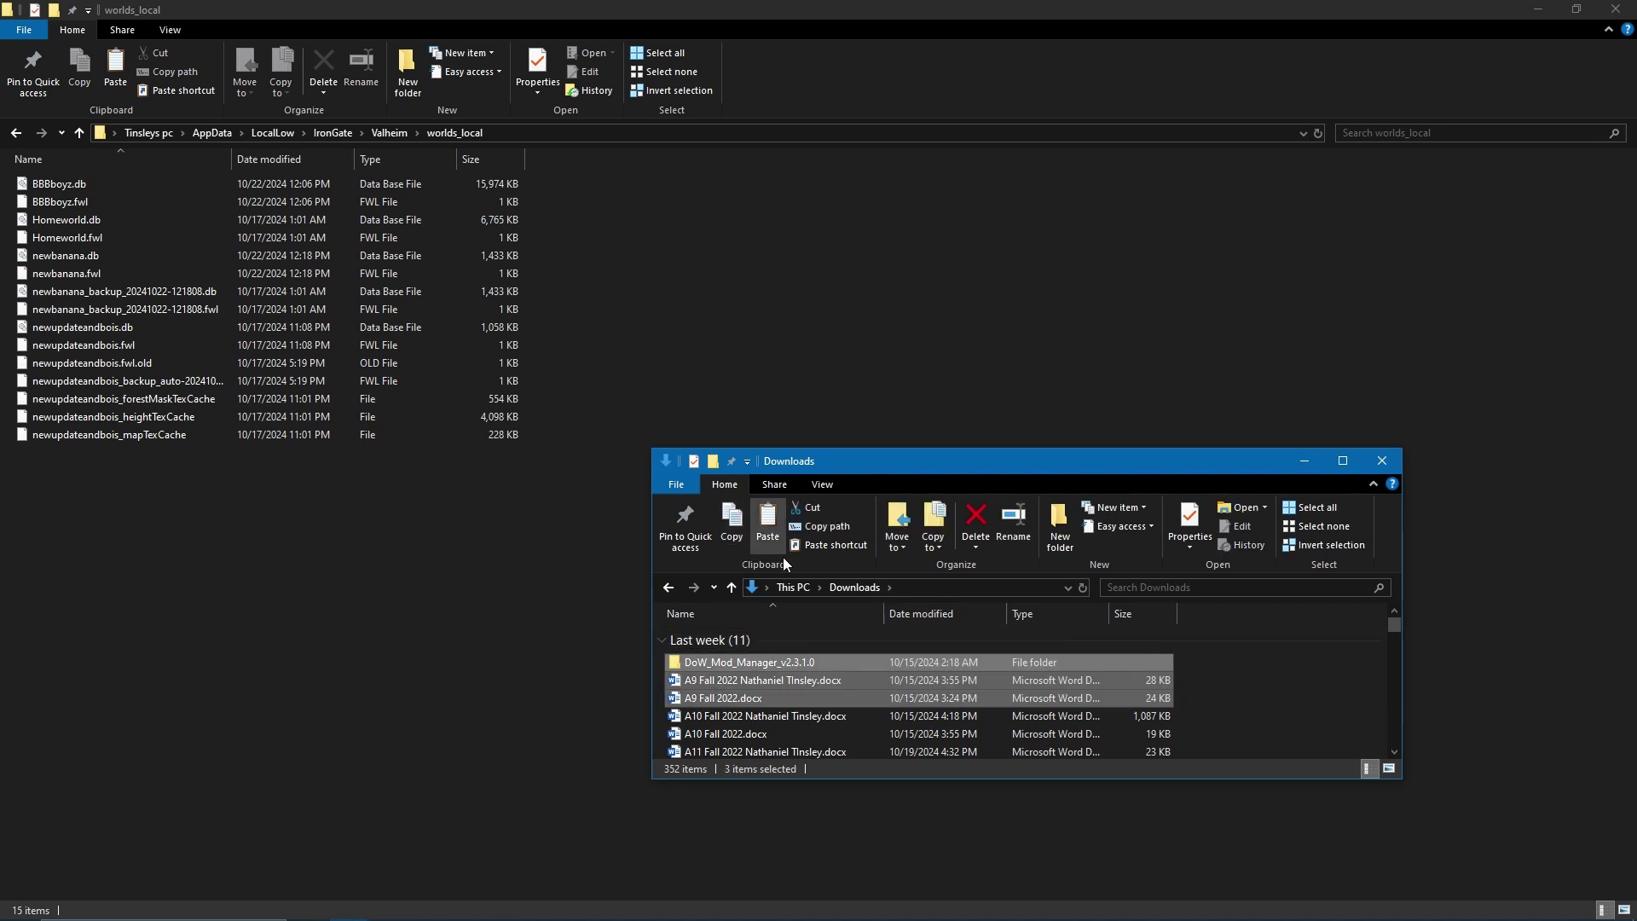
pyautogui.click(1268, 692)
pyautogui.moveTo(1141, 465); pyautogui.dragTo(1283, 364)
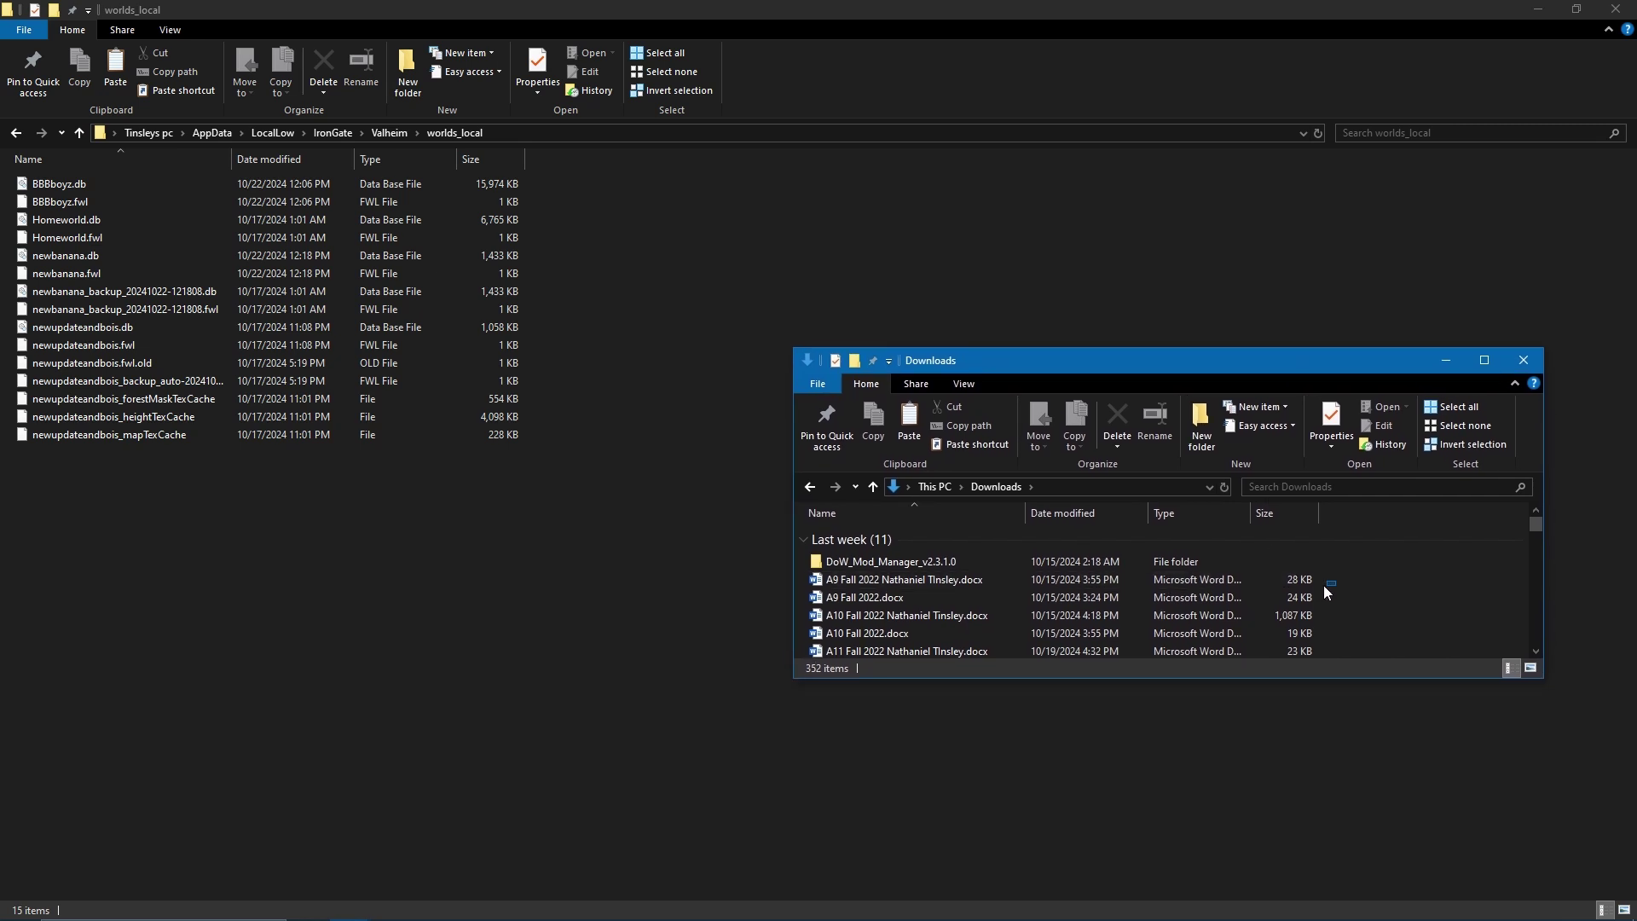
pyautogui.moveTo(1316, 582)
pyautogui.mouseDown()
pyautogui.moveTo(1286, 558)
pyautogui.moveTo(1230, 563)
pyautogui.moveTo(1056, 290)
pyautogui.moveTo(655, 259)
pyautogui.moveTo(759, 310)
pyautogui.moveTo(842, 307)
pyautogui.moveTo(779, 256)
pyautogui.moveTo(642, 243)
pyautogui.moveTo(1306, 589)
pyautogui.moveTo(1256, 568)
pyautogui.moveTo(1330, 575)
pyautogui.mouseUp()
pyautogui.click(1400, 583)
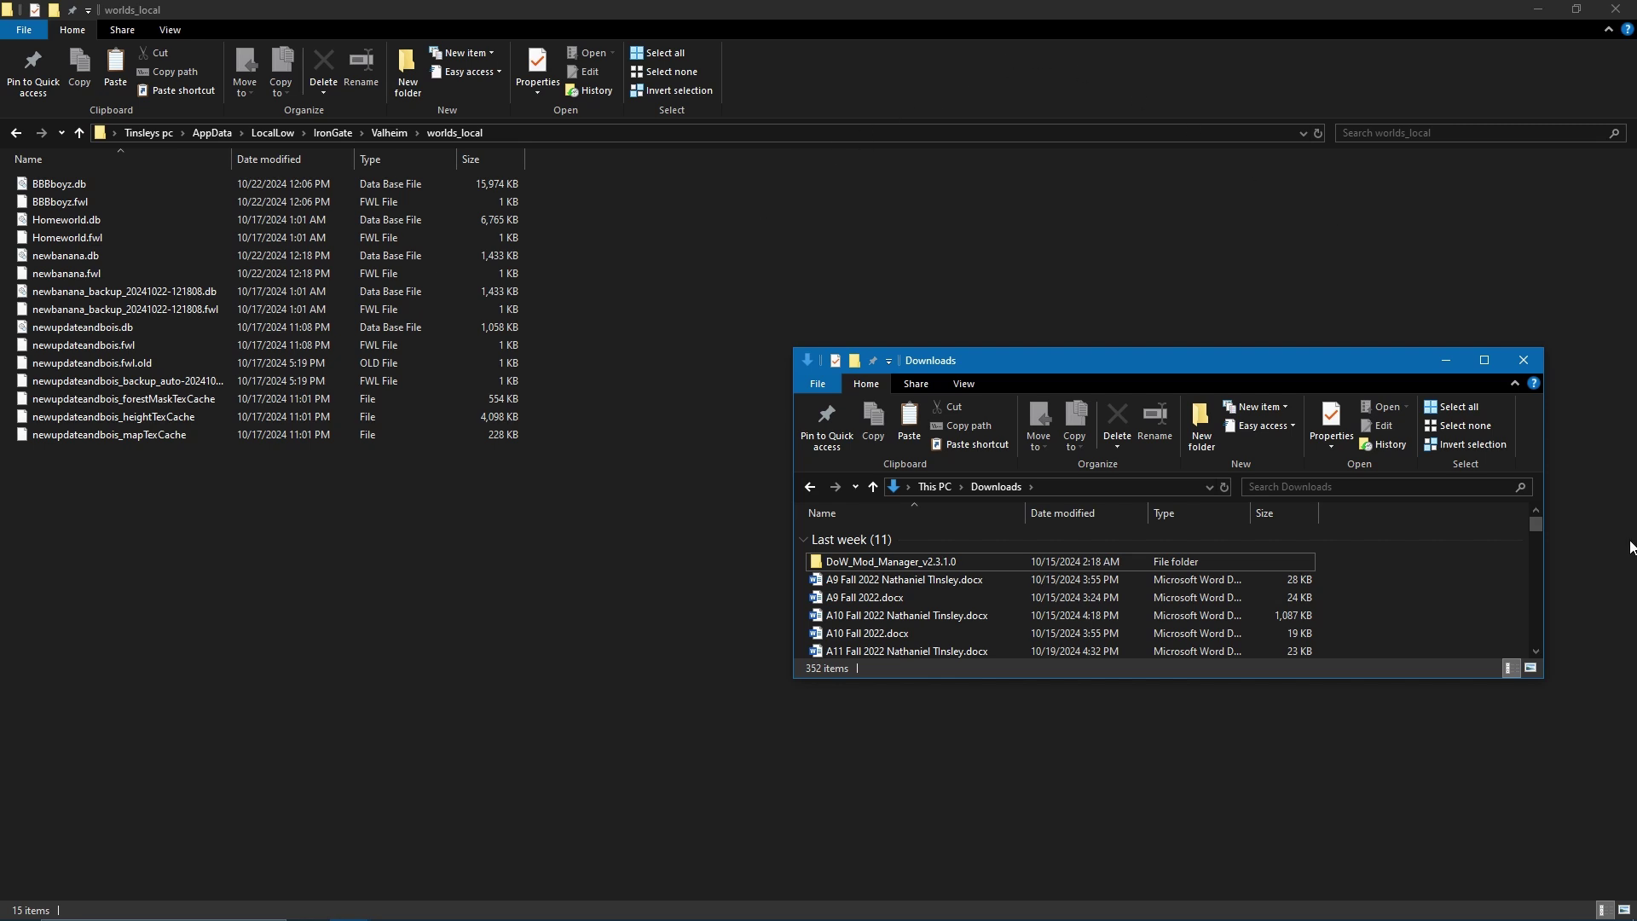
pyautogui.click(1523, 364)
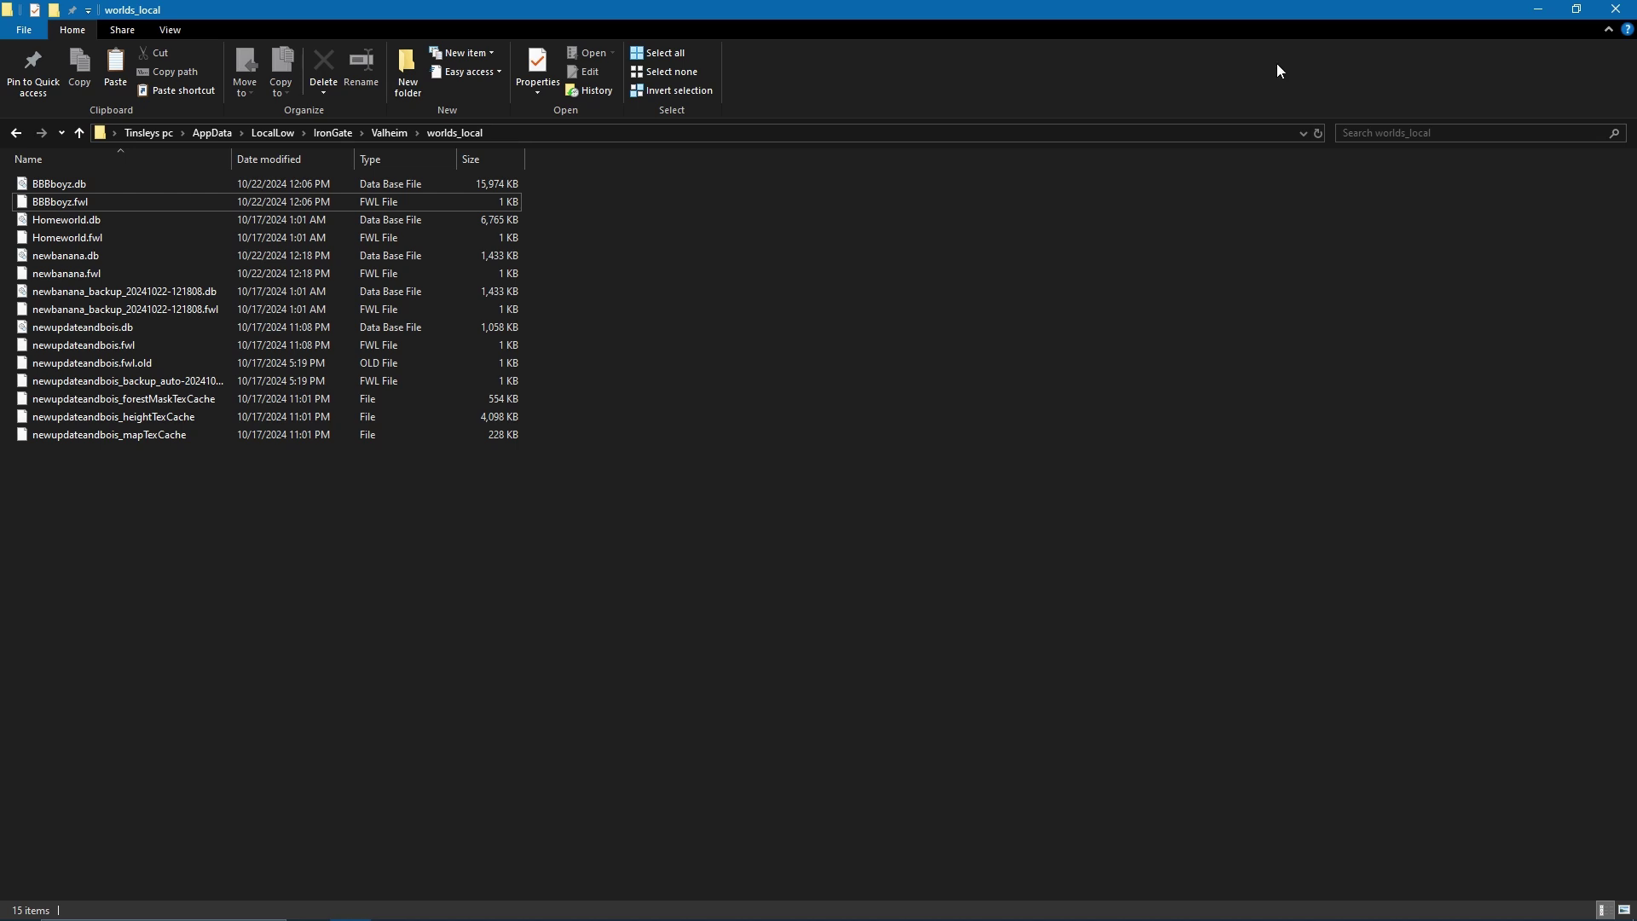
# - Move the worlds_local window aside, recheck the folder, then close Explorer to reveal Valheim
pyautogui.moveTo(1253, 9); pyautogui.dragTo(1356, 317)
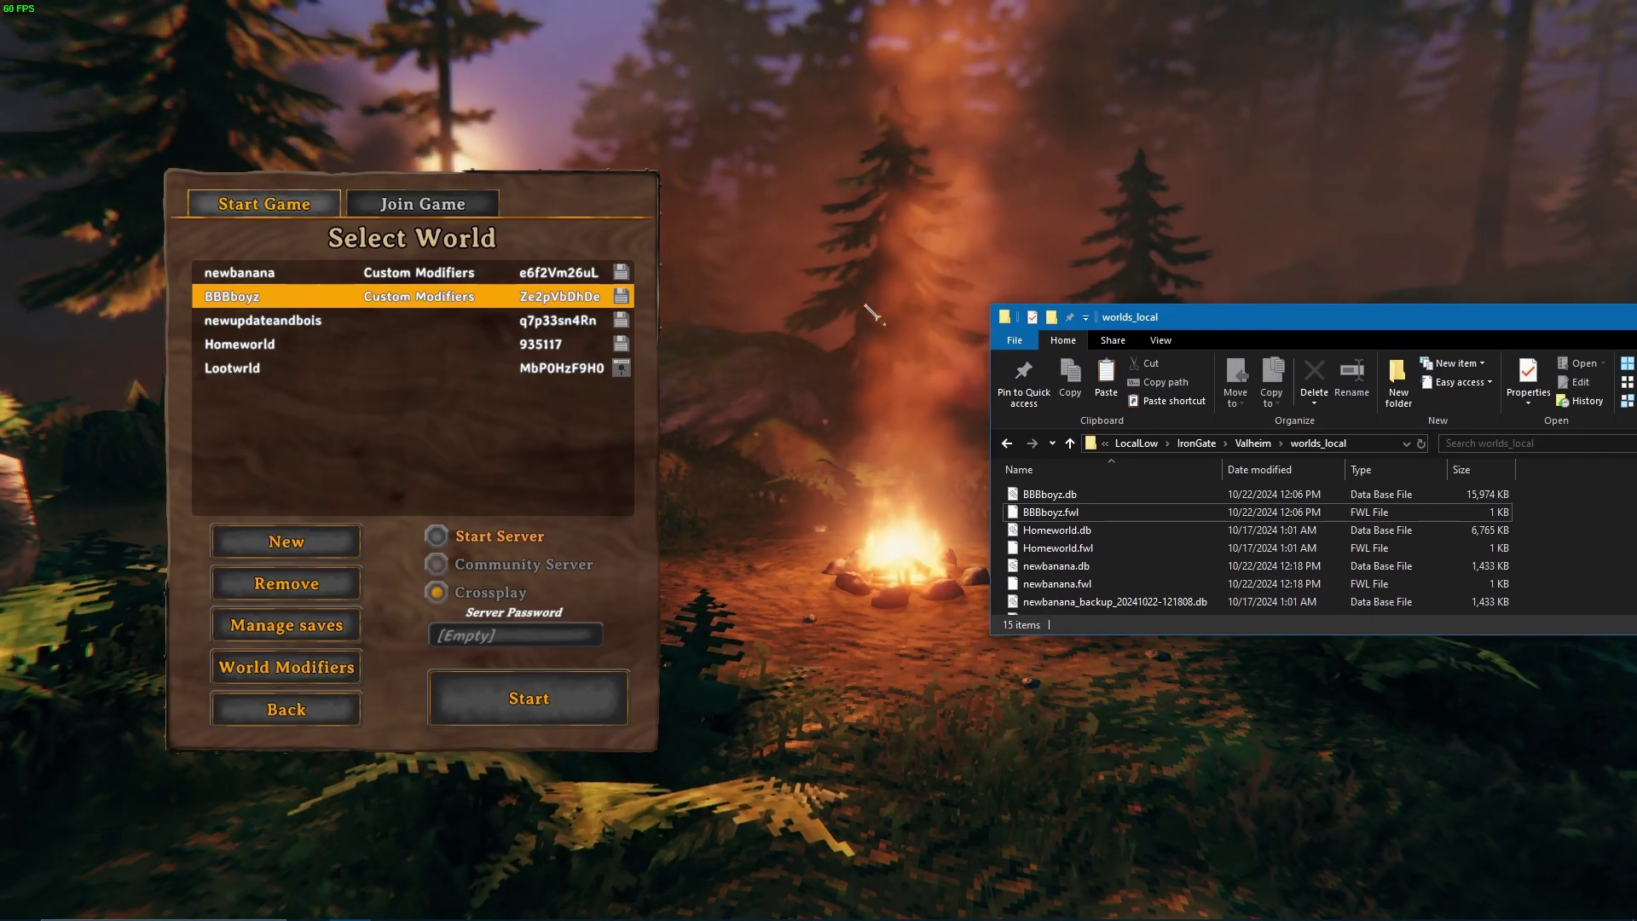
pyautogui.moveTo(1255, 327); pyautogui.dragTo(992, 254)
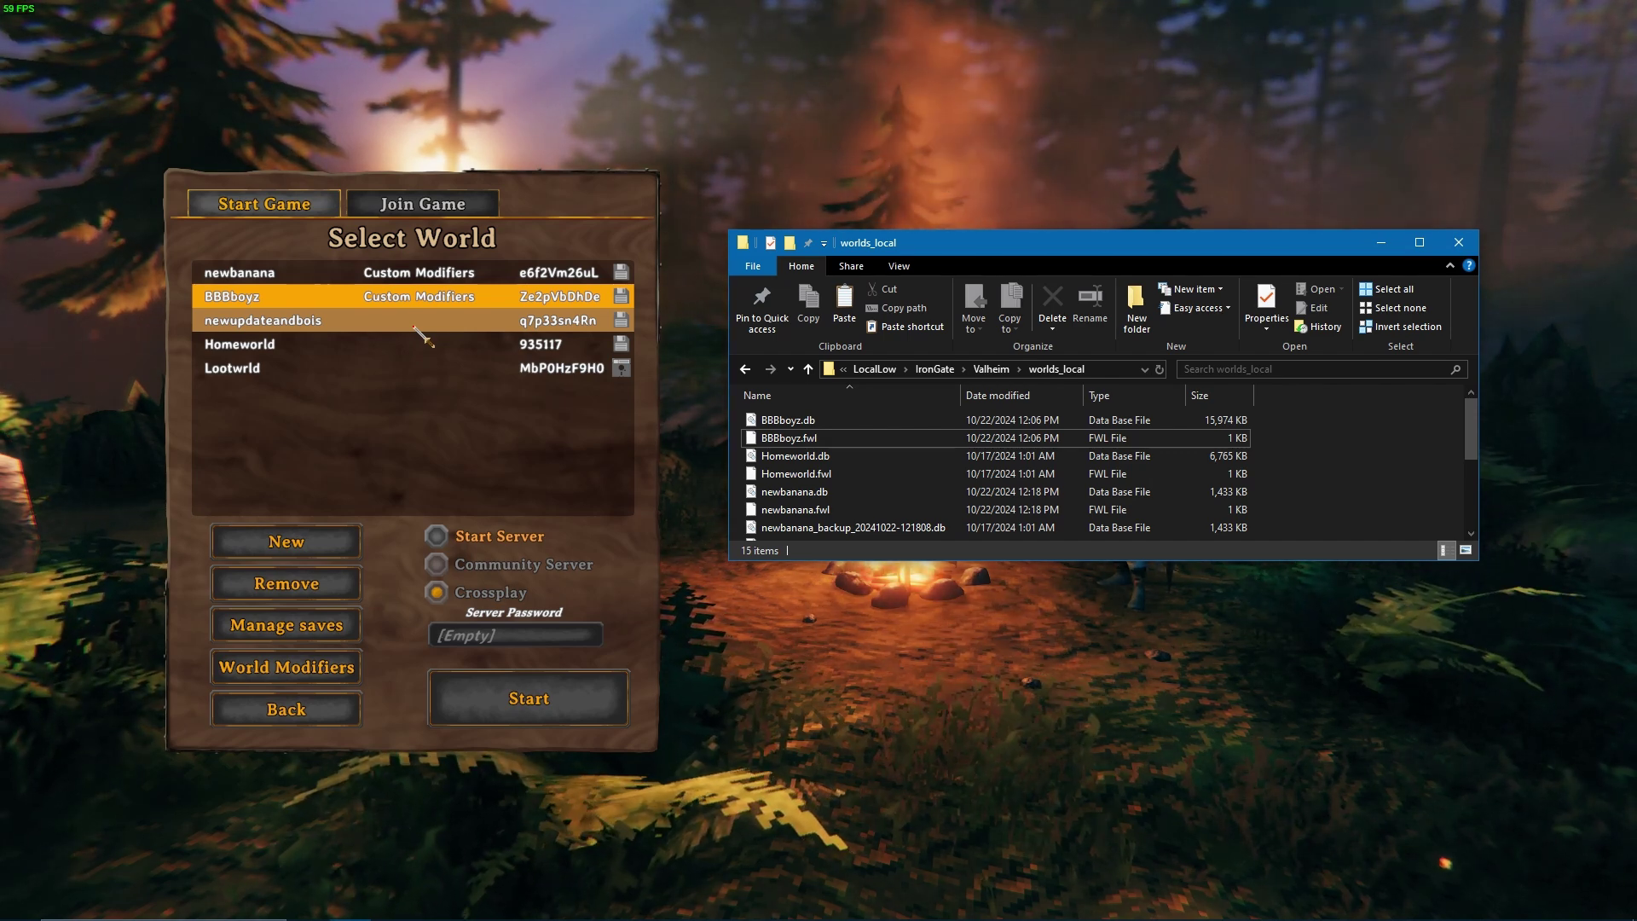
pyautogui.click(989, 369)
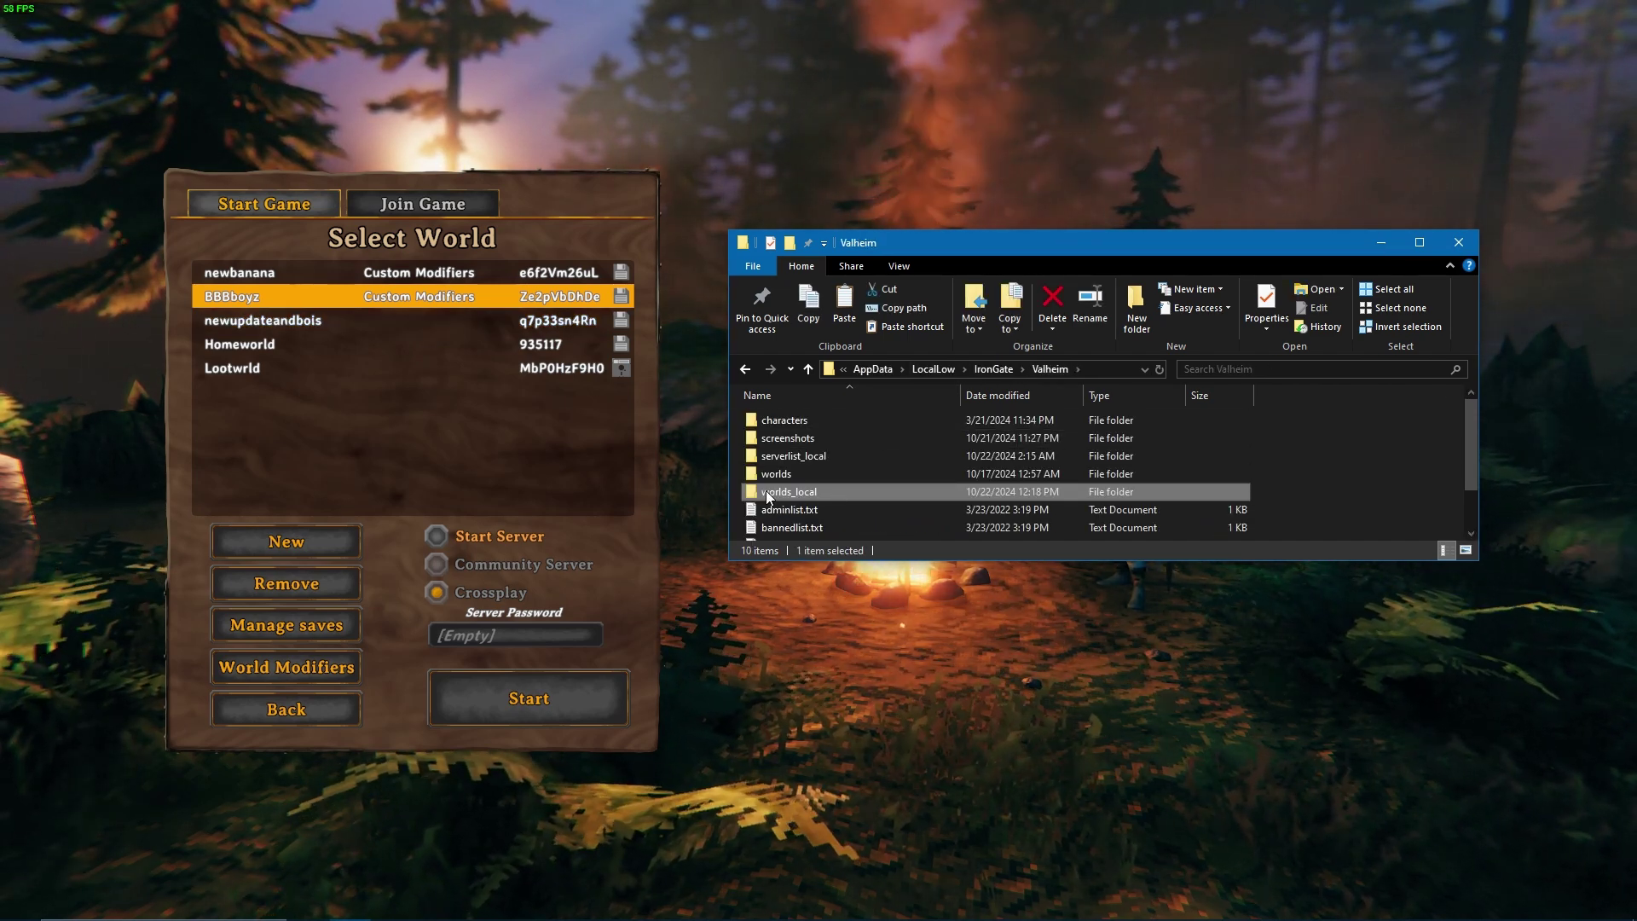
pyautogui.doubleClick(880, 492)
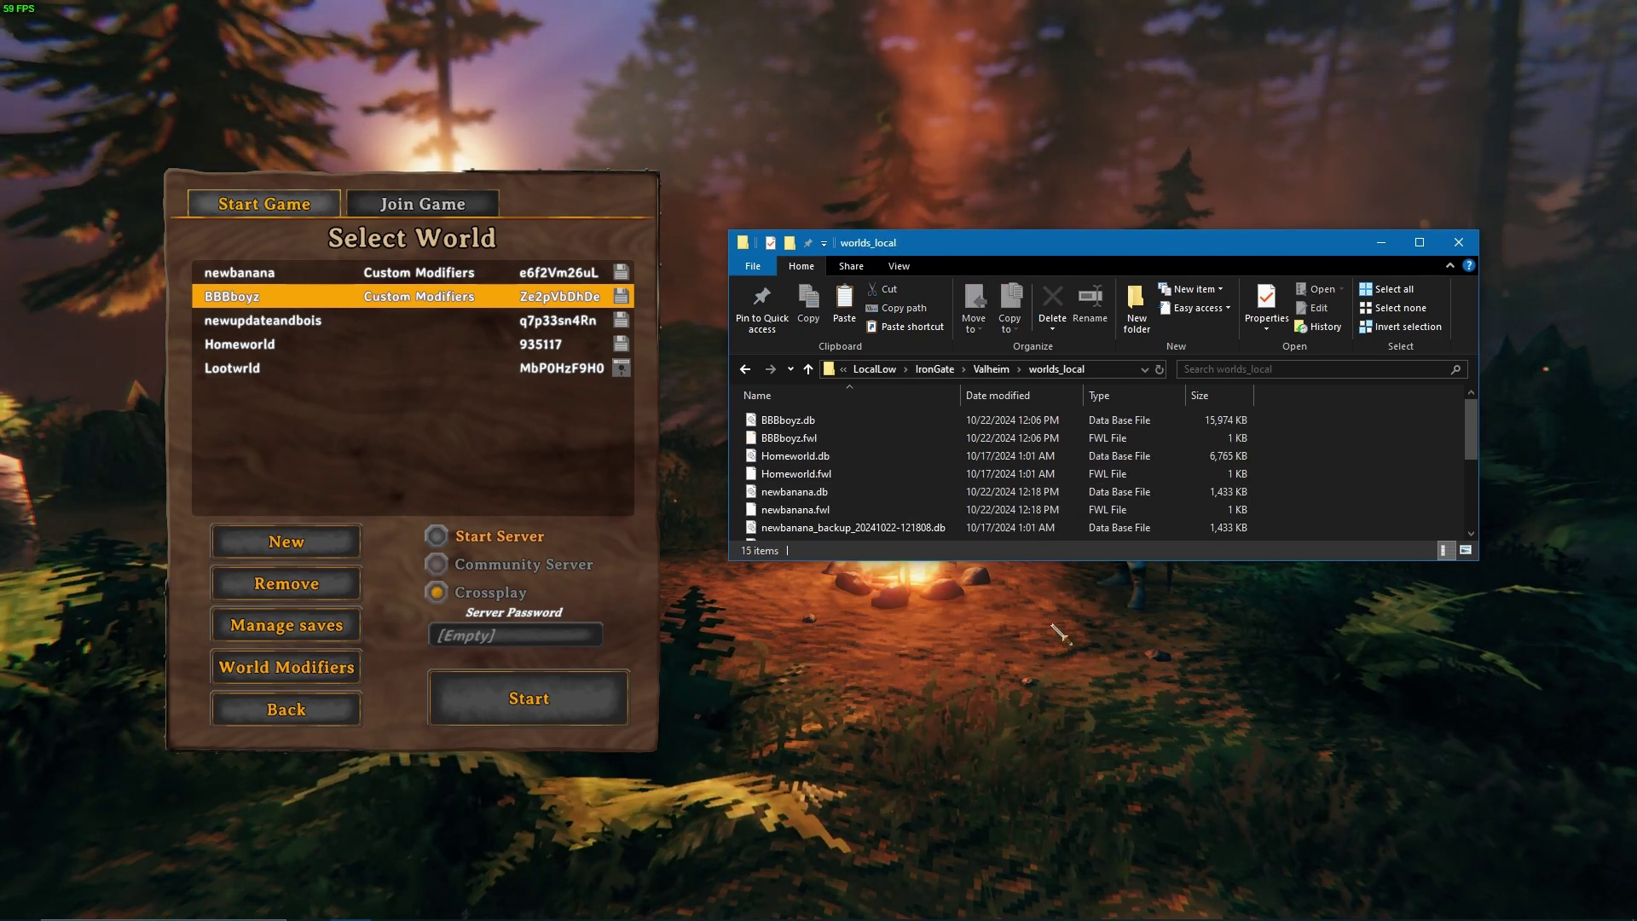
pyautogui.click(1473, 242)
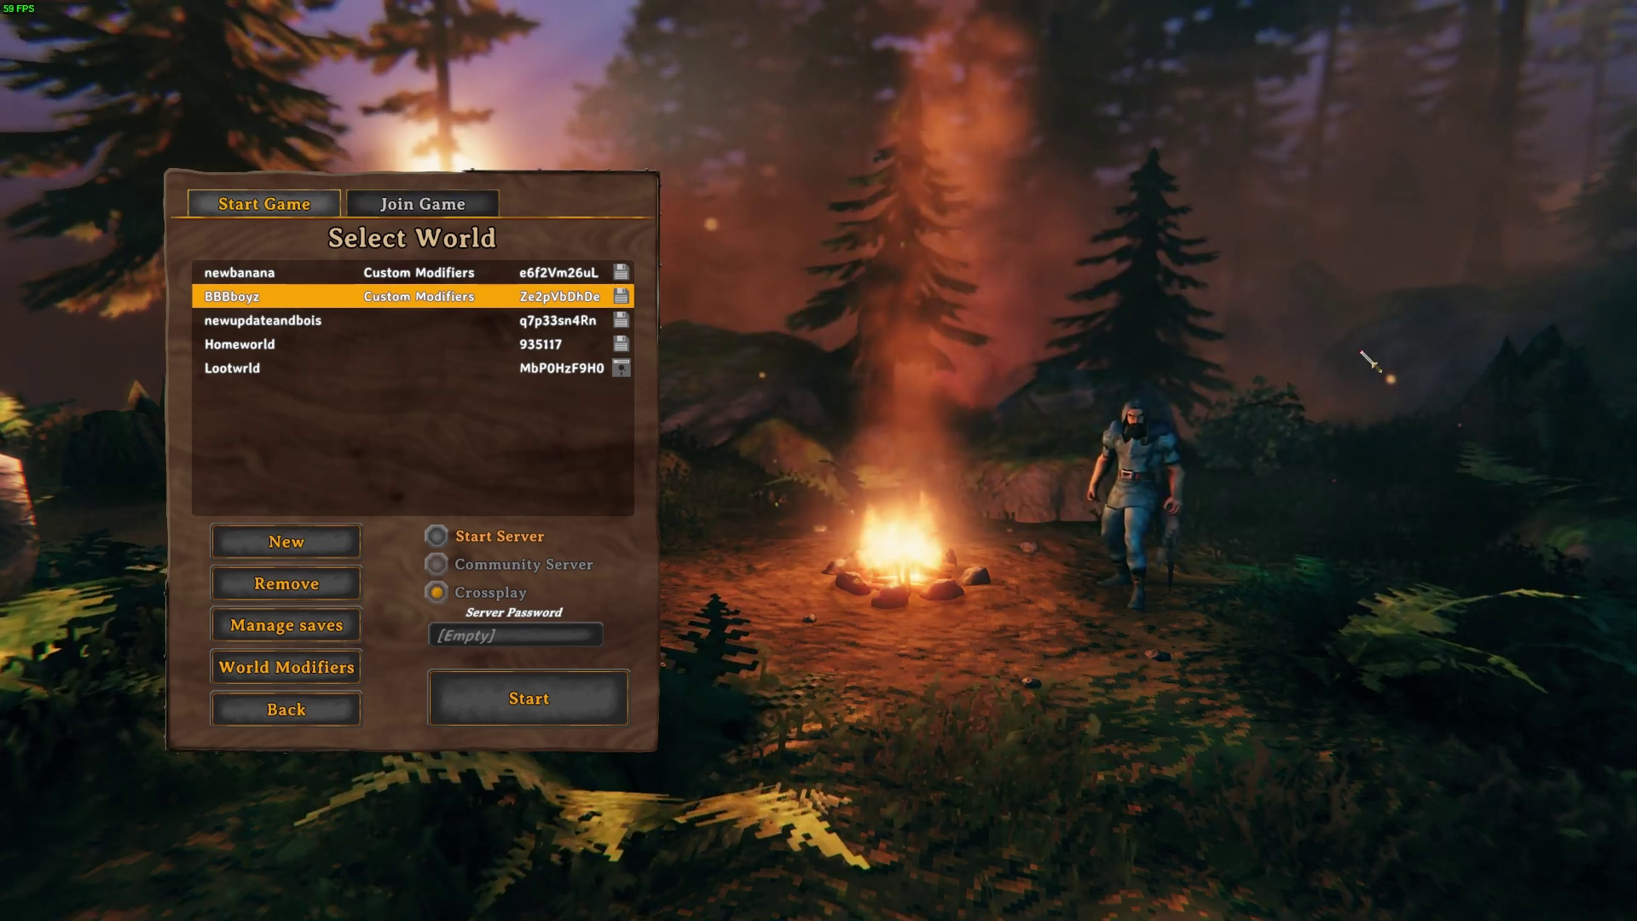
# - Load BBBboyz, run toward the fence and aim the bow at a boar, then check inventory
pyautogui.moveTo(403, 309)
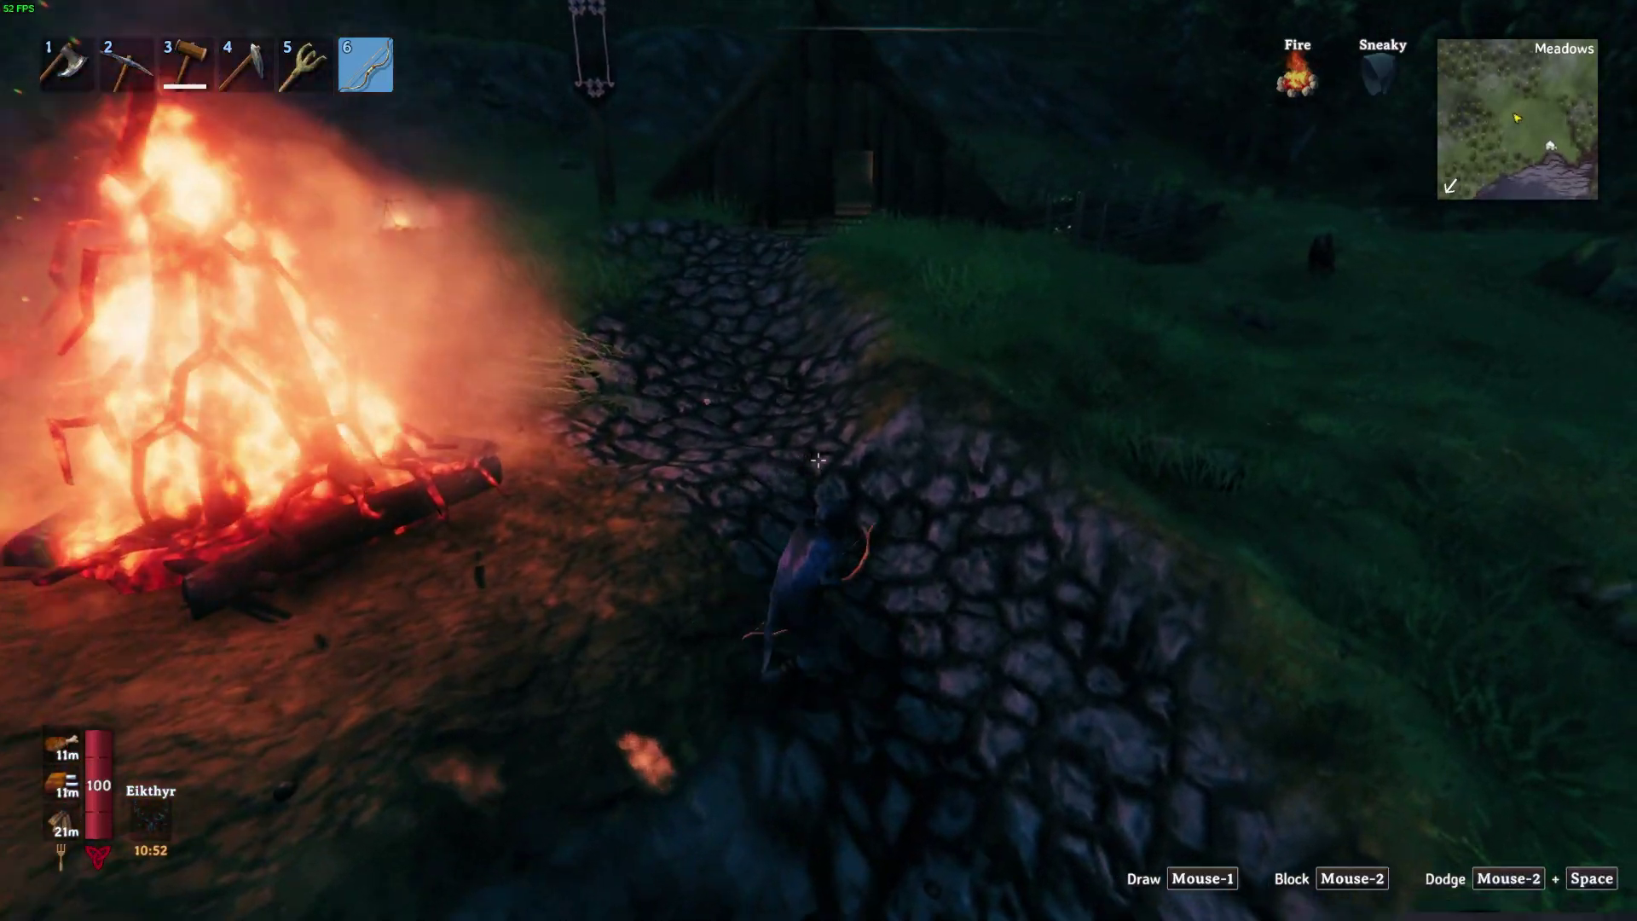
pyautogui.moveTo(819, 461); pyautogui.dragTo(819, 460)
pyautogui.hotkey('shift', 'w')
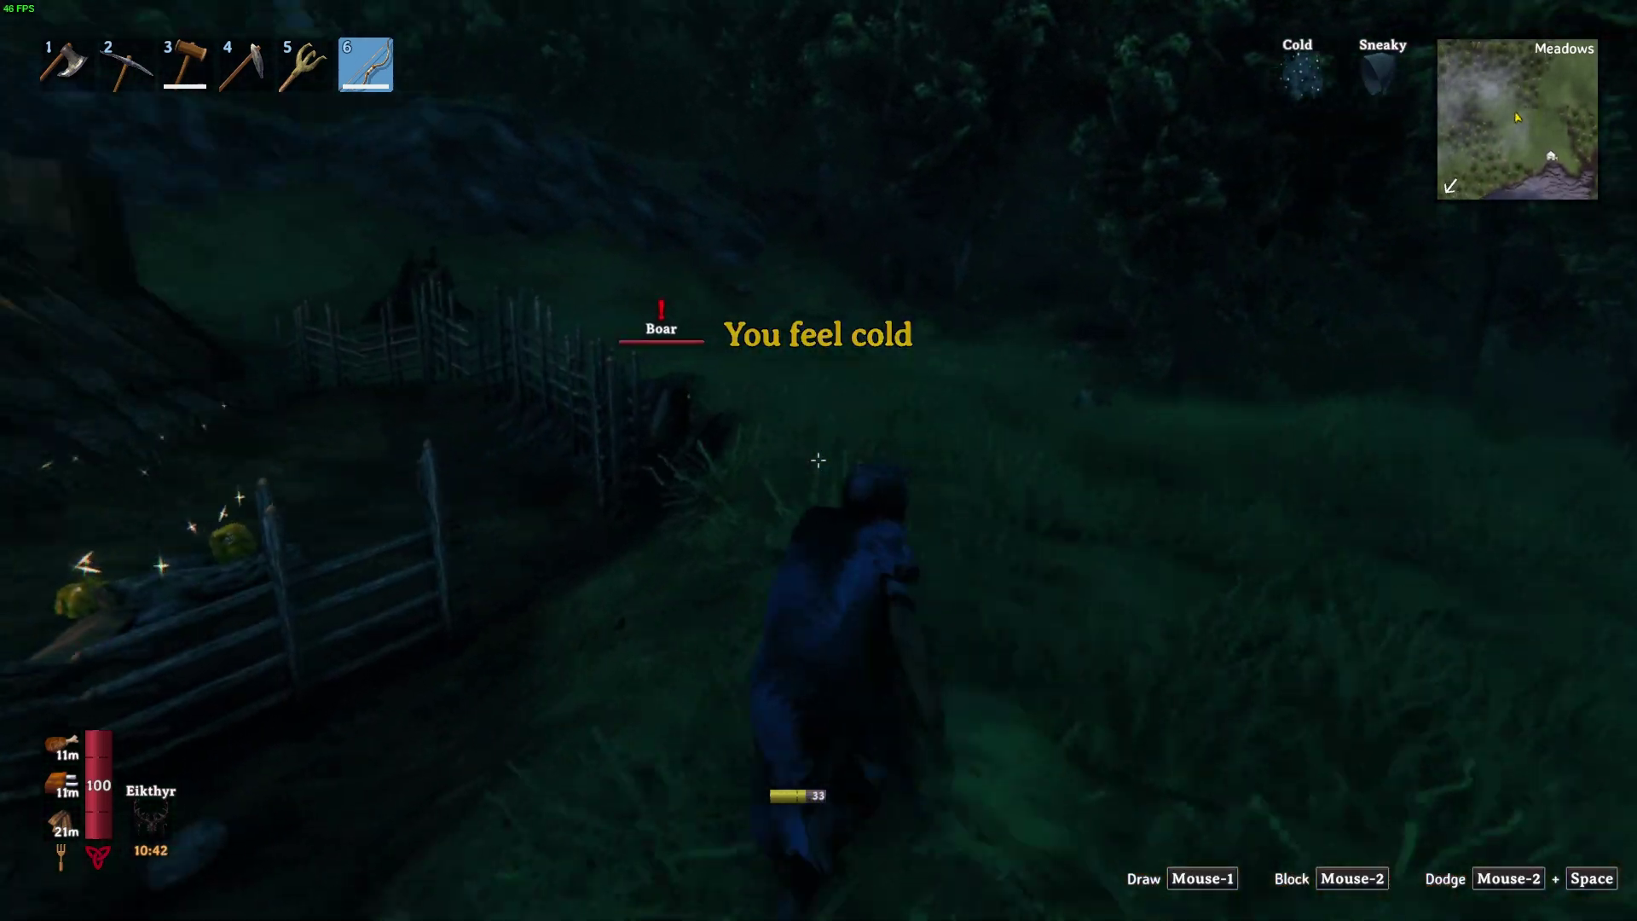
pyautogui.moveTo(818, 460); pyautogui.dragTo(818, 461)
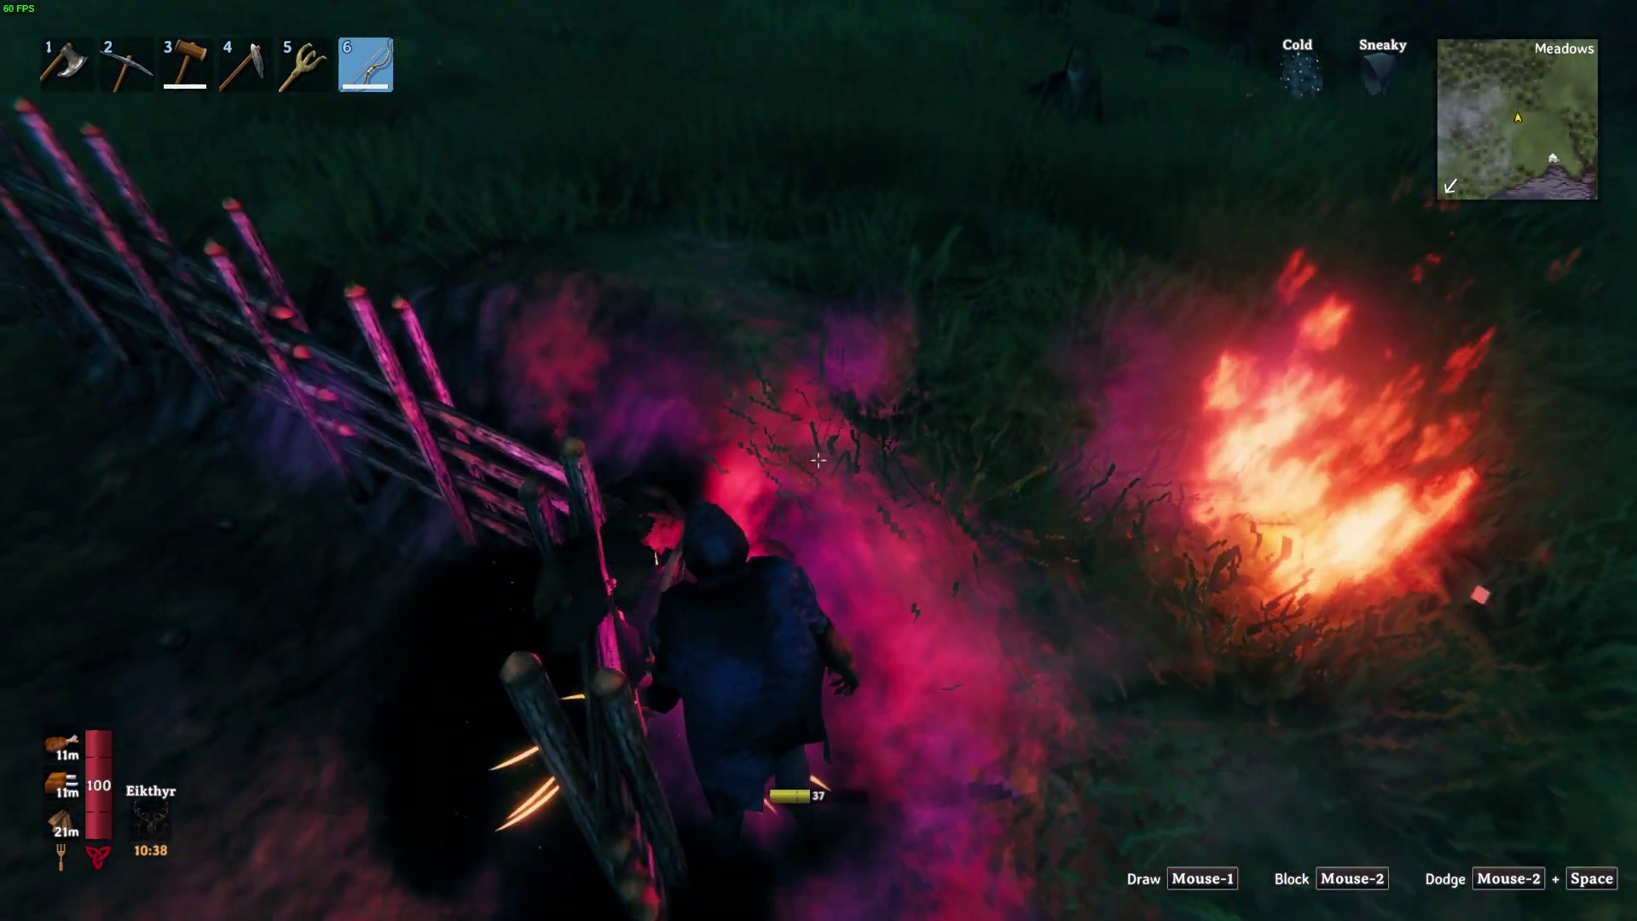
pyautogui.press('Tab')
pyautogui.press('Tab')
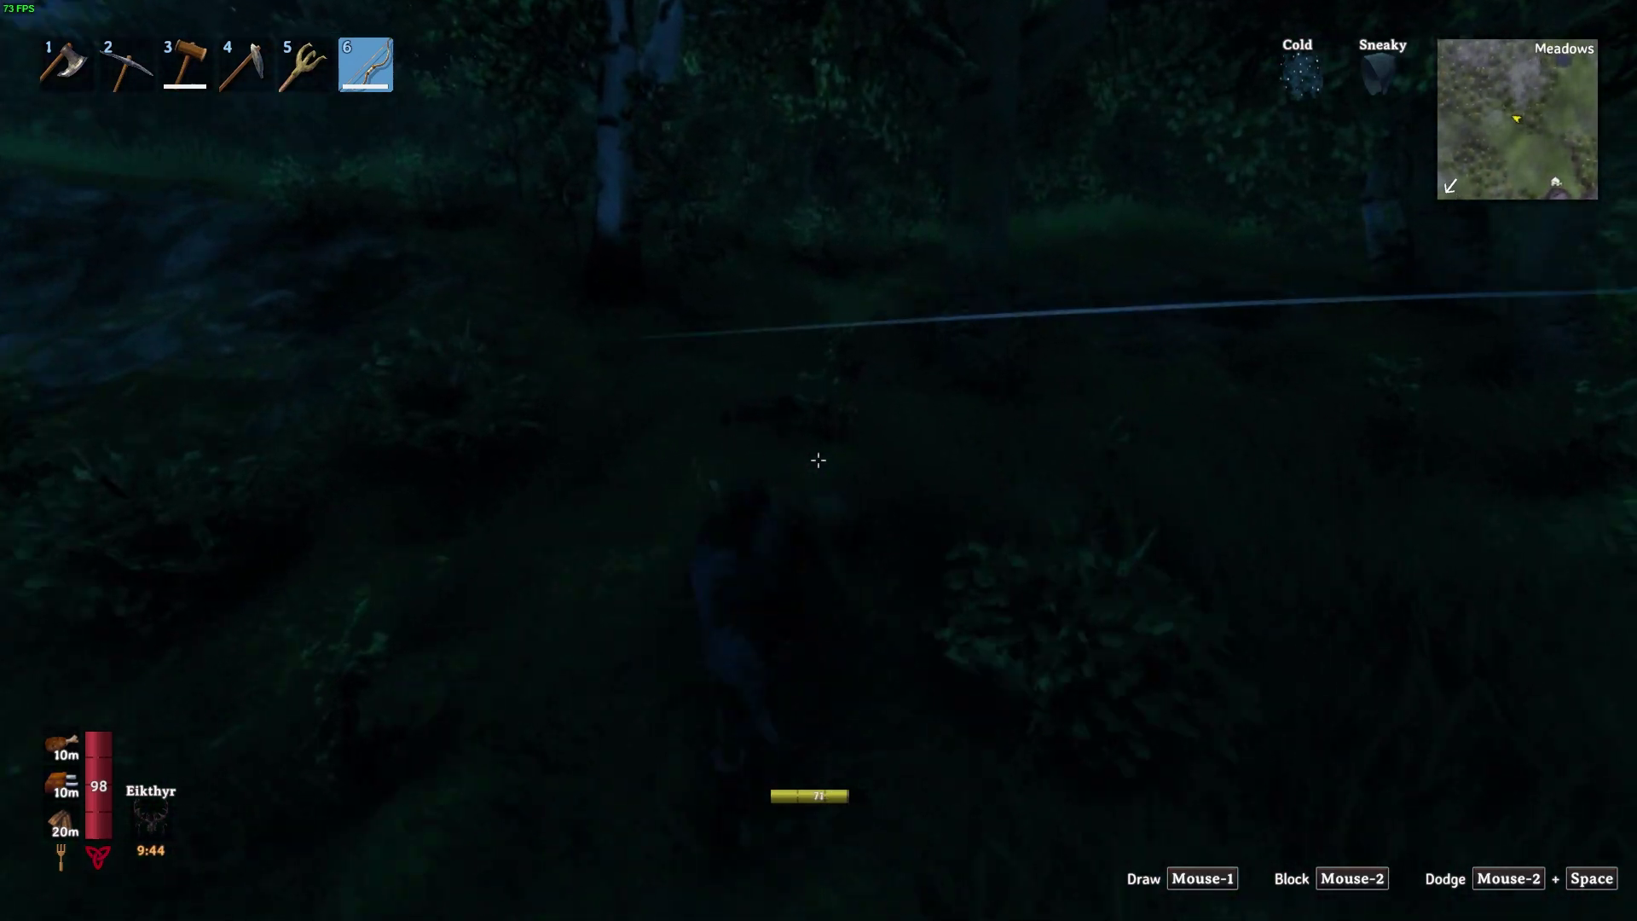
# - Sneak through the forest, shoot a deer, loot its hide and meat, then check the inventory
pyautogui.press('w')
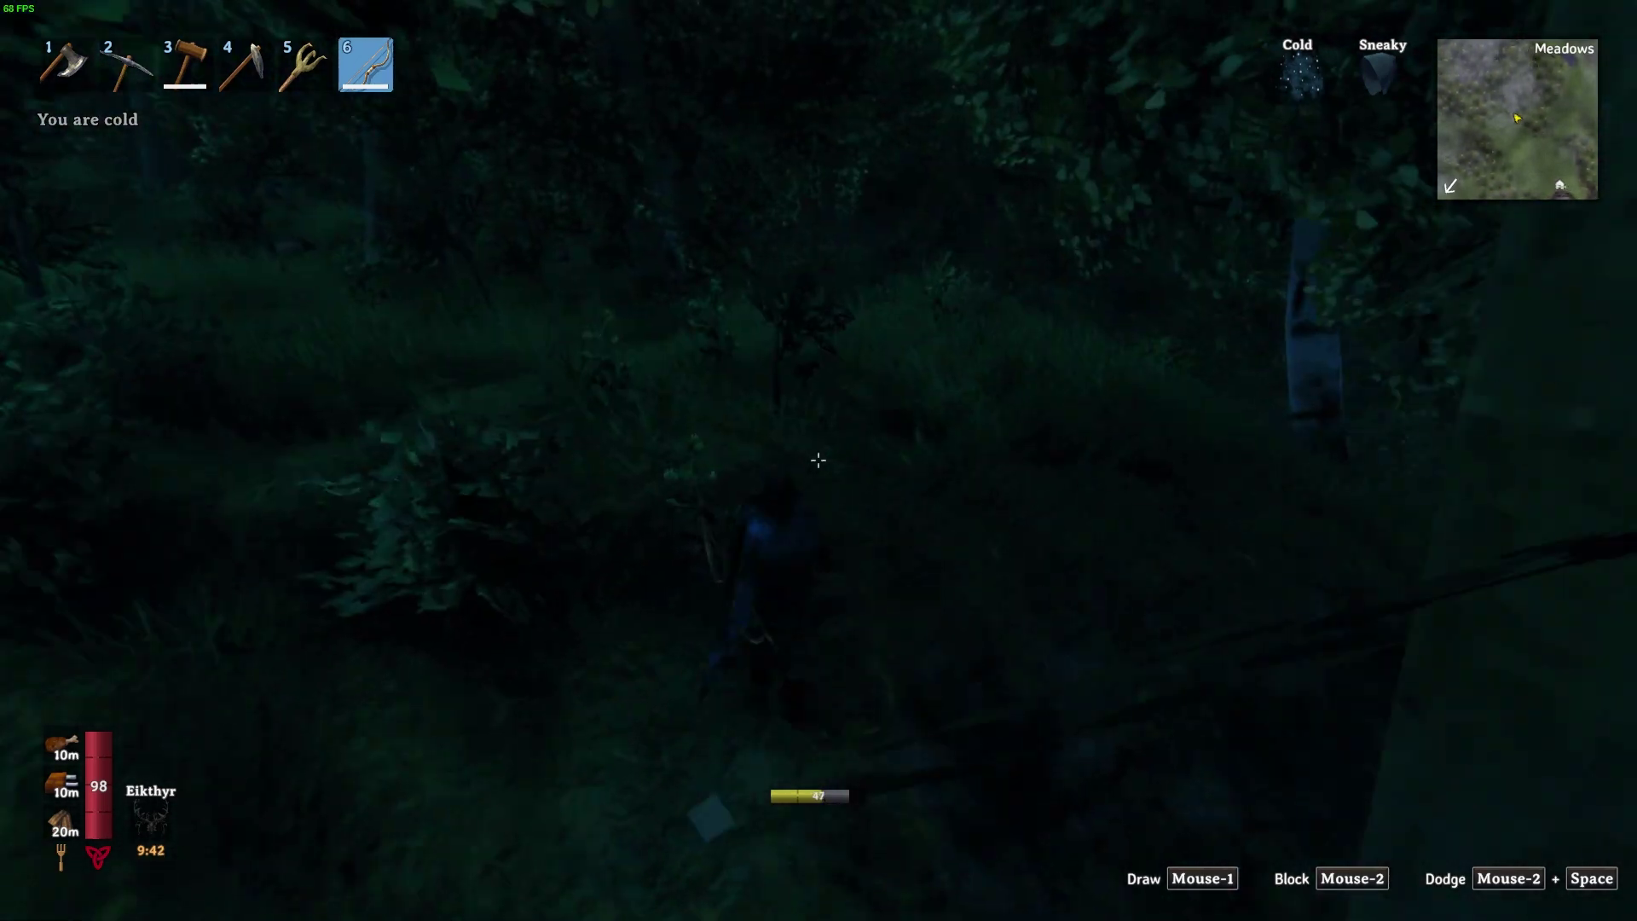
pyautogui.press('w')
pyautogui.press('w')
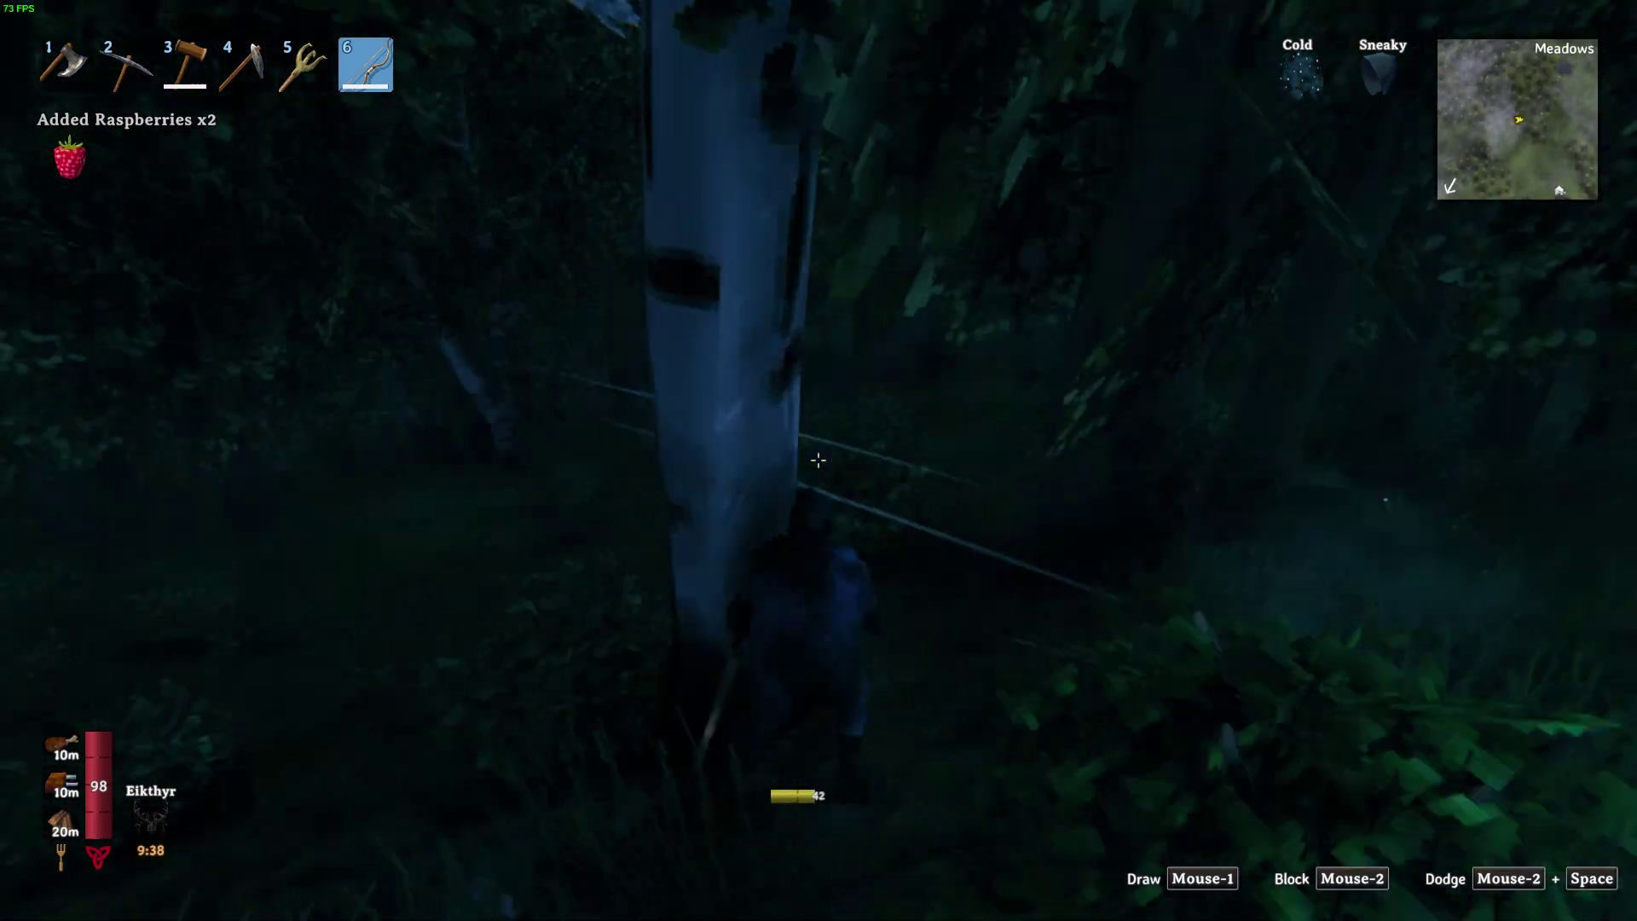
pyautogui.press('w')
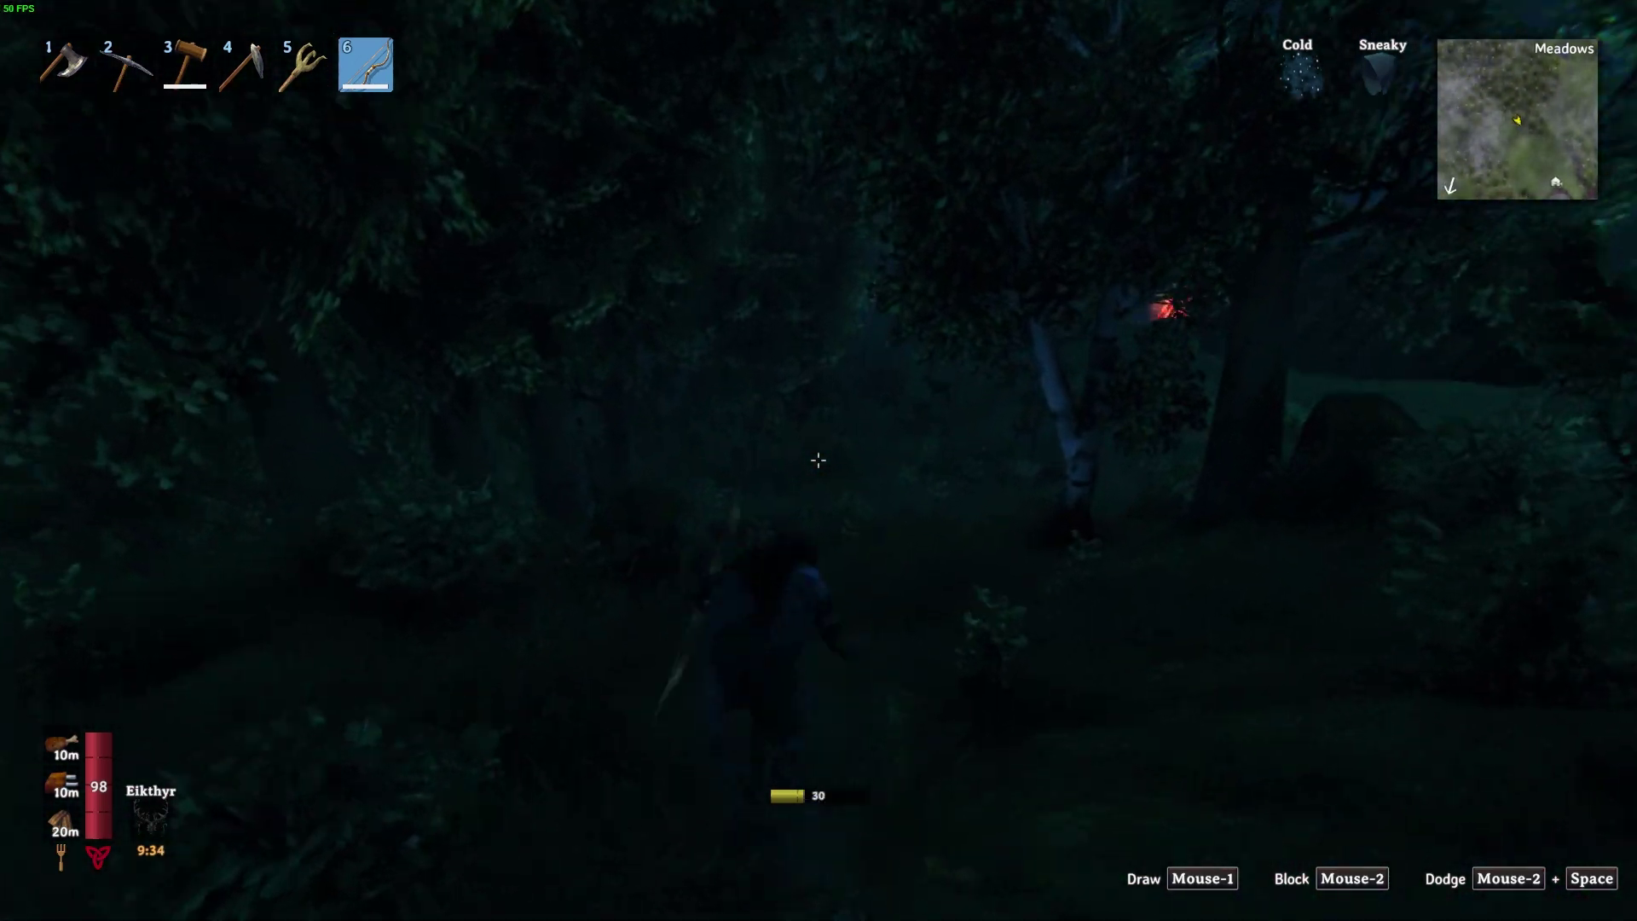
pyautogui.moveTo(818, 460); pyautogui.dragTo(818, 460)
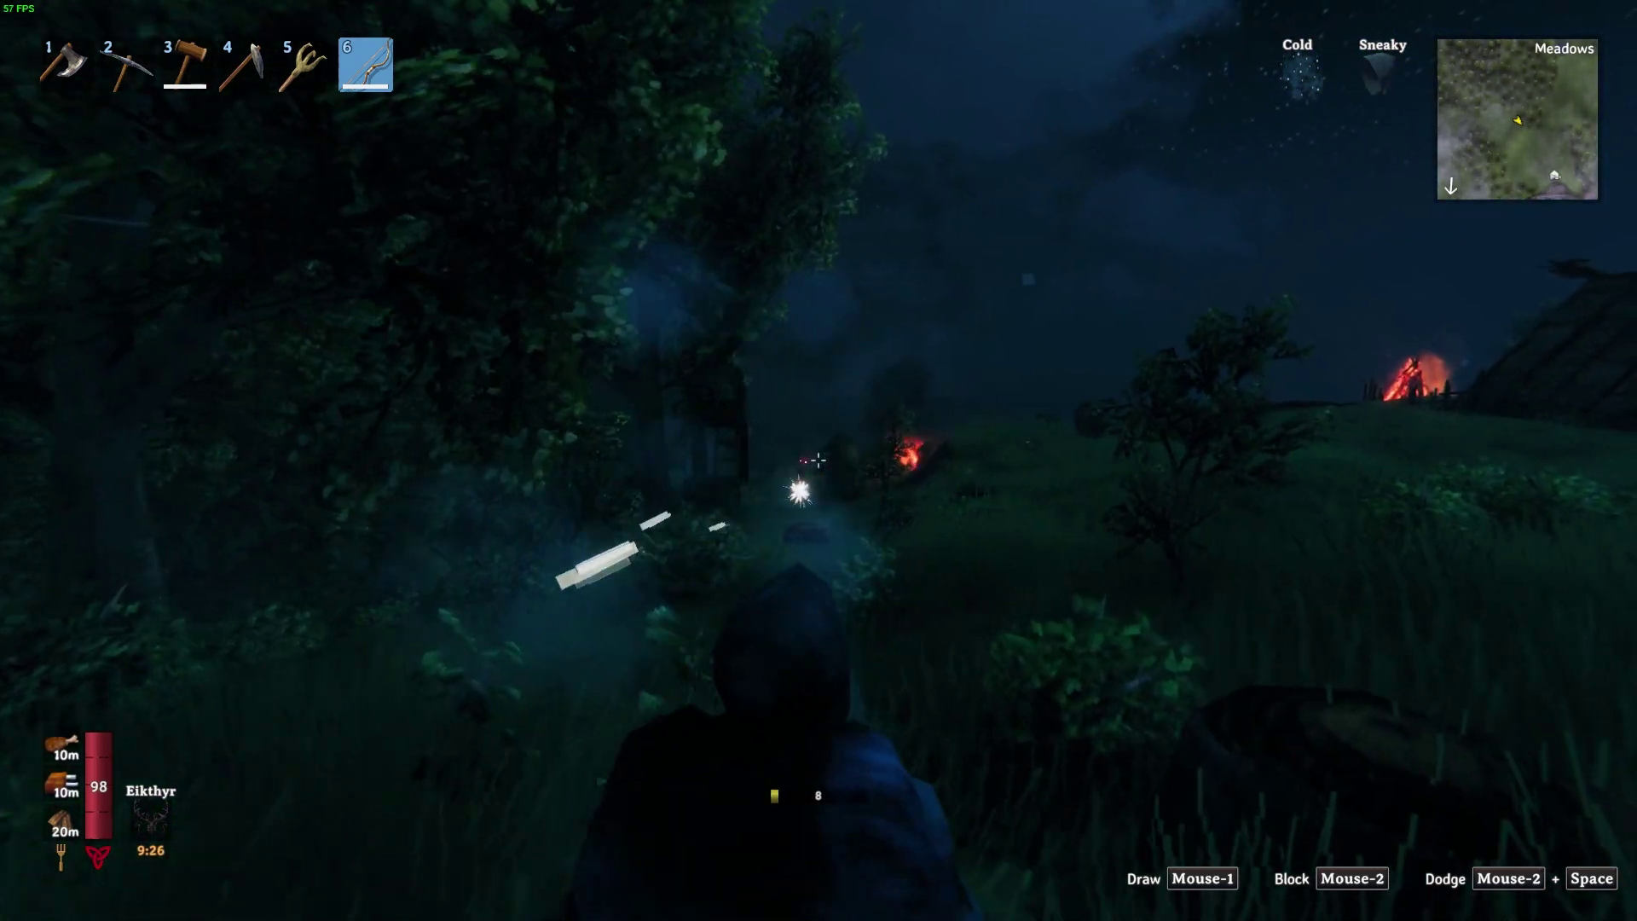
pyautogui.press('w')
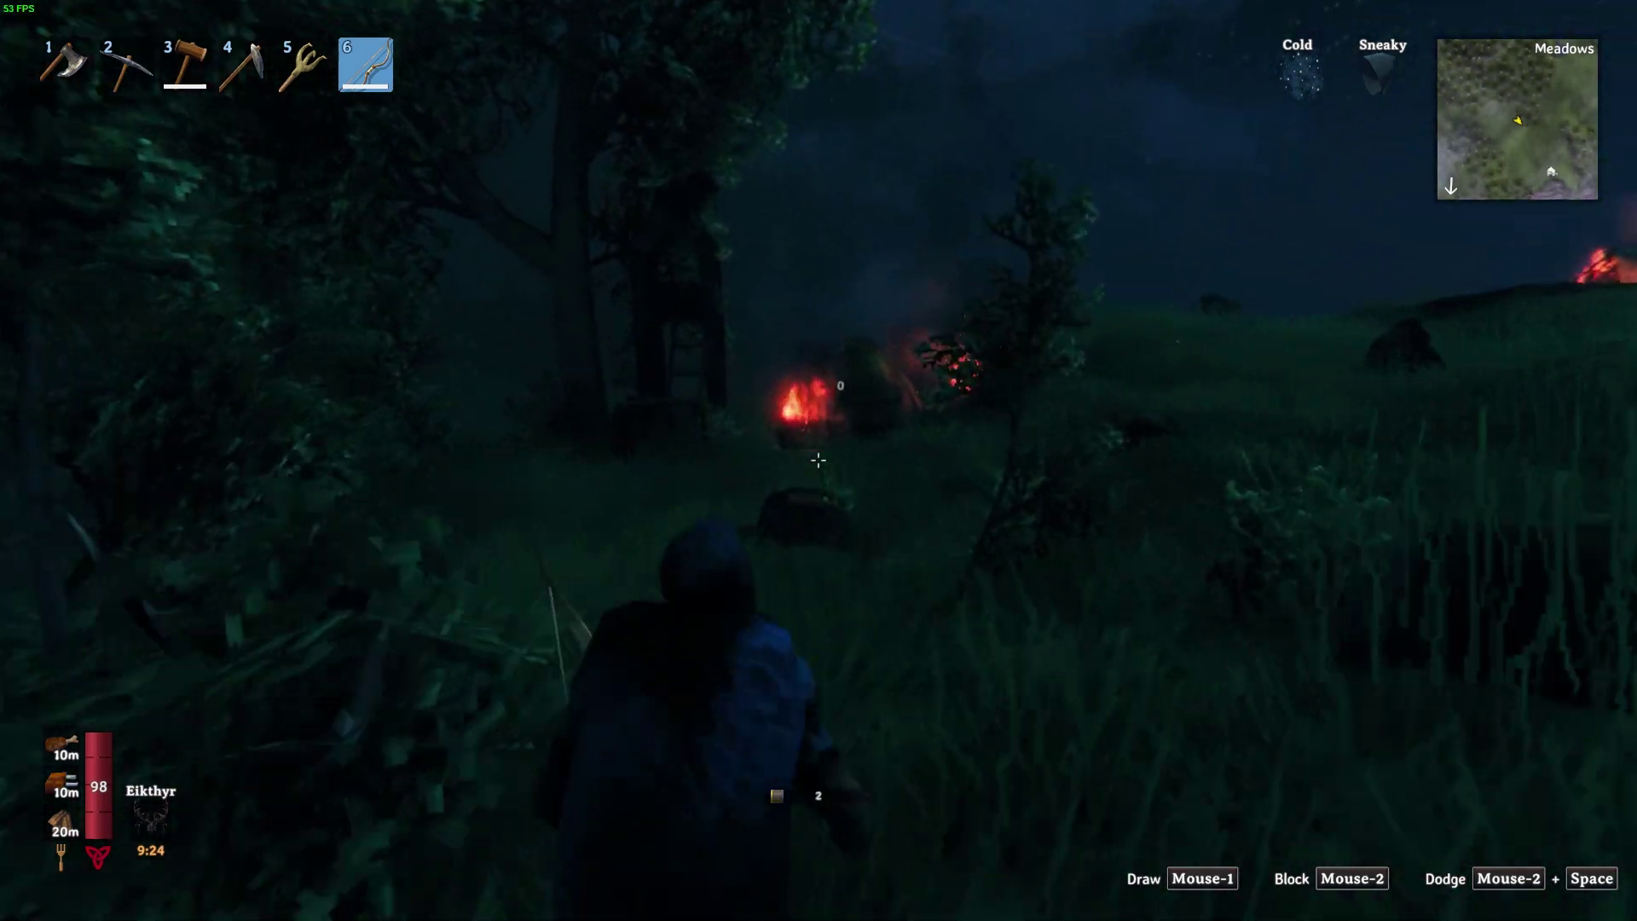
pyautogui.press('w')
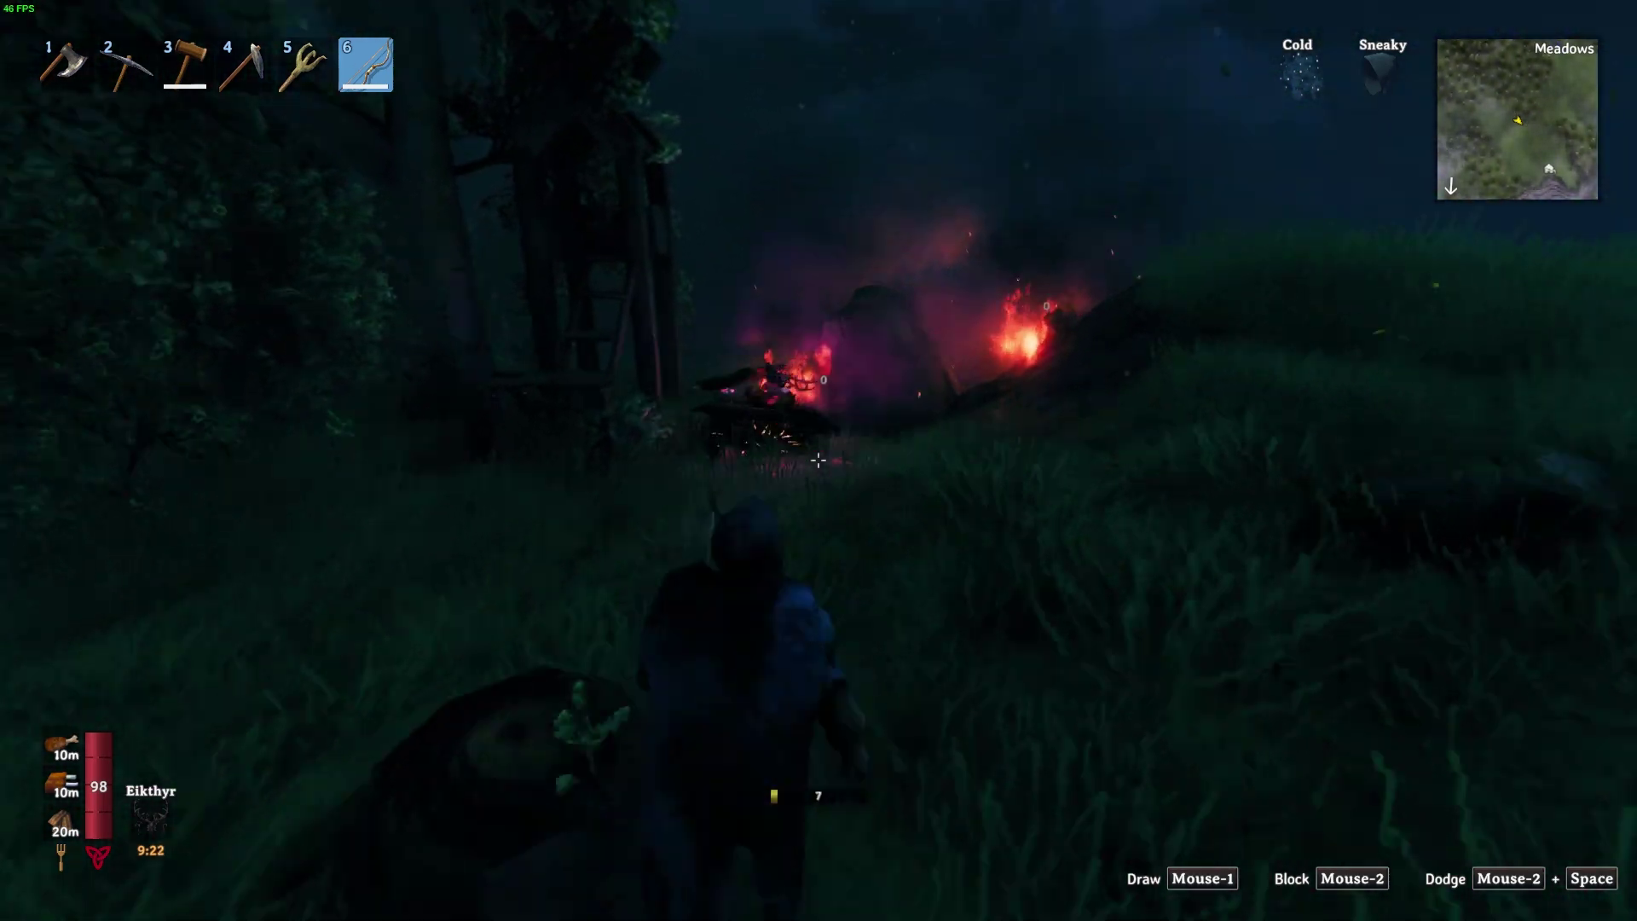
pyautogui.press('w')
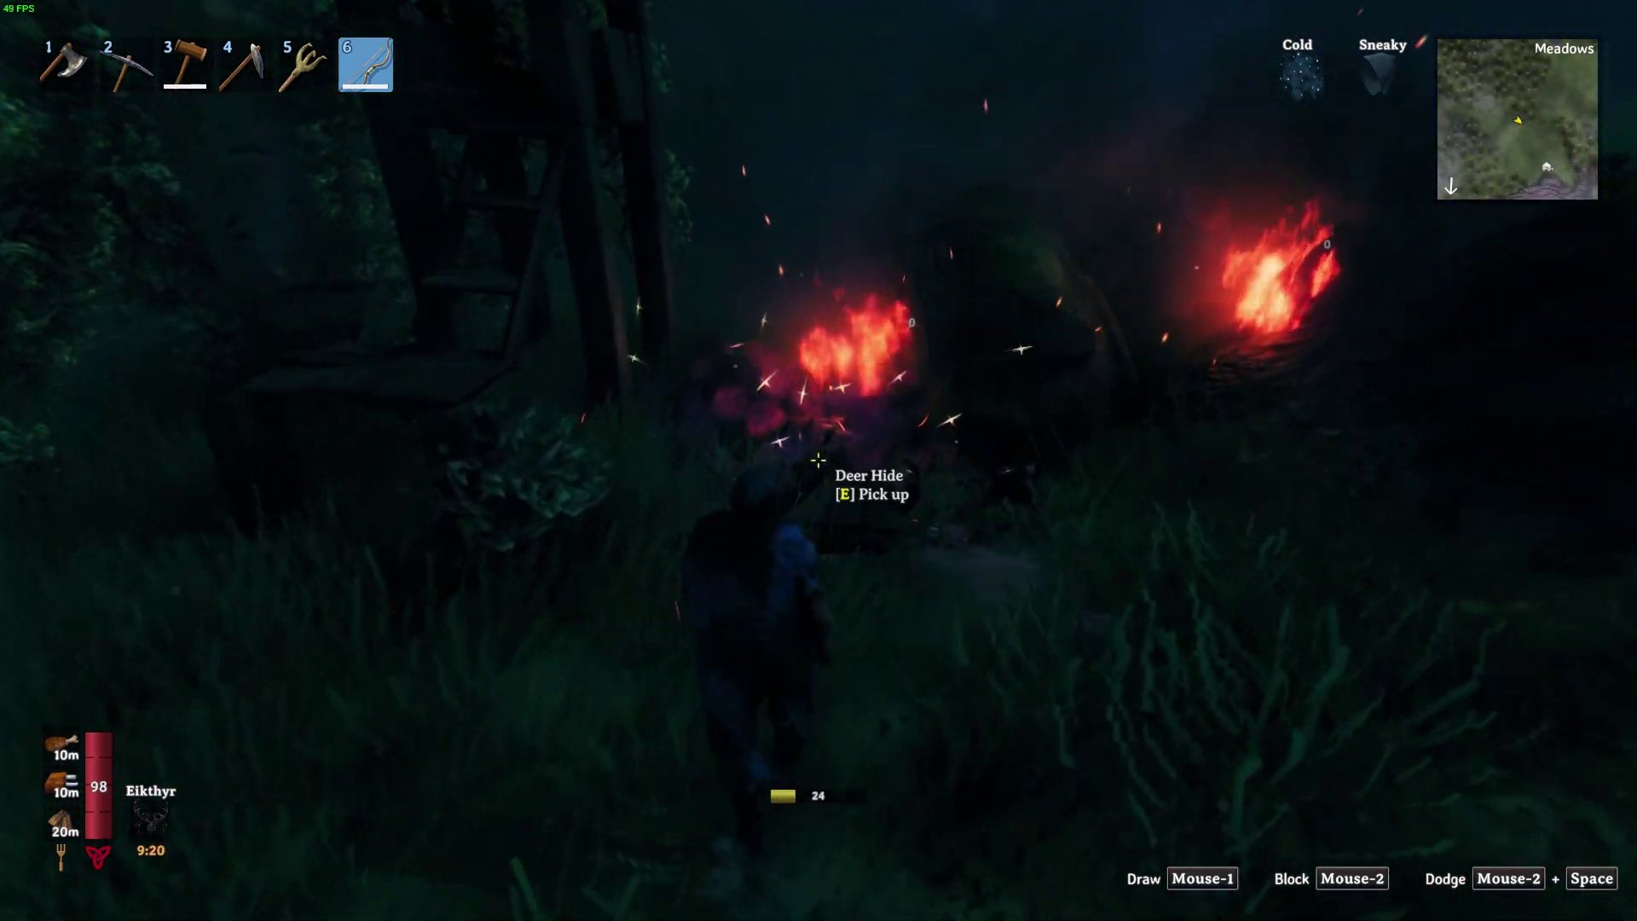
pyautogui.press('Tab')
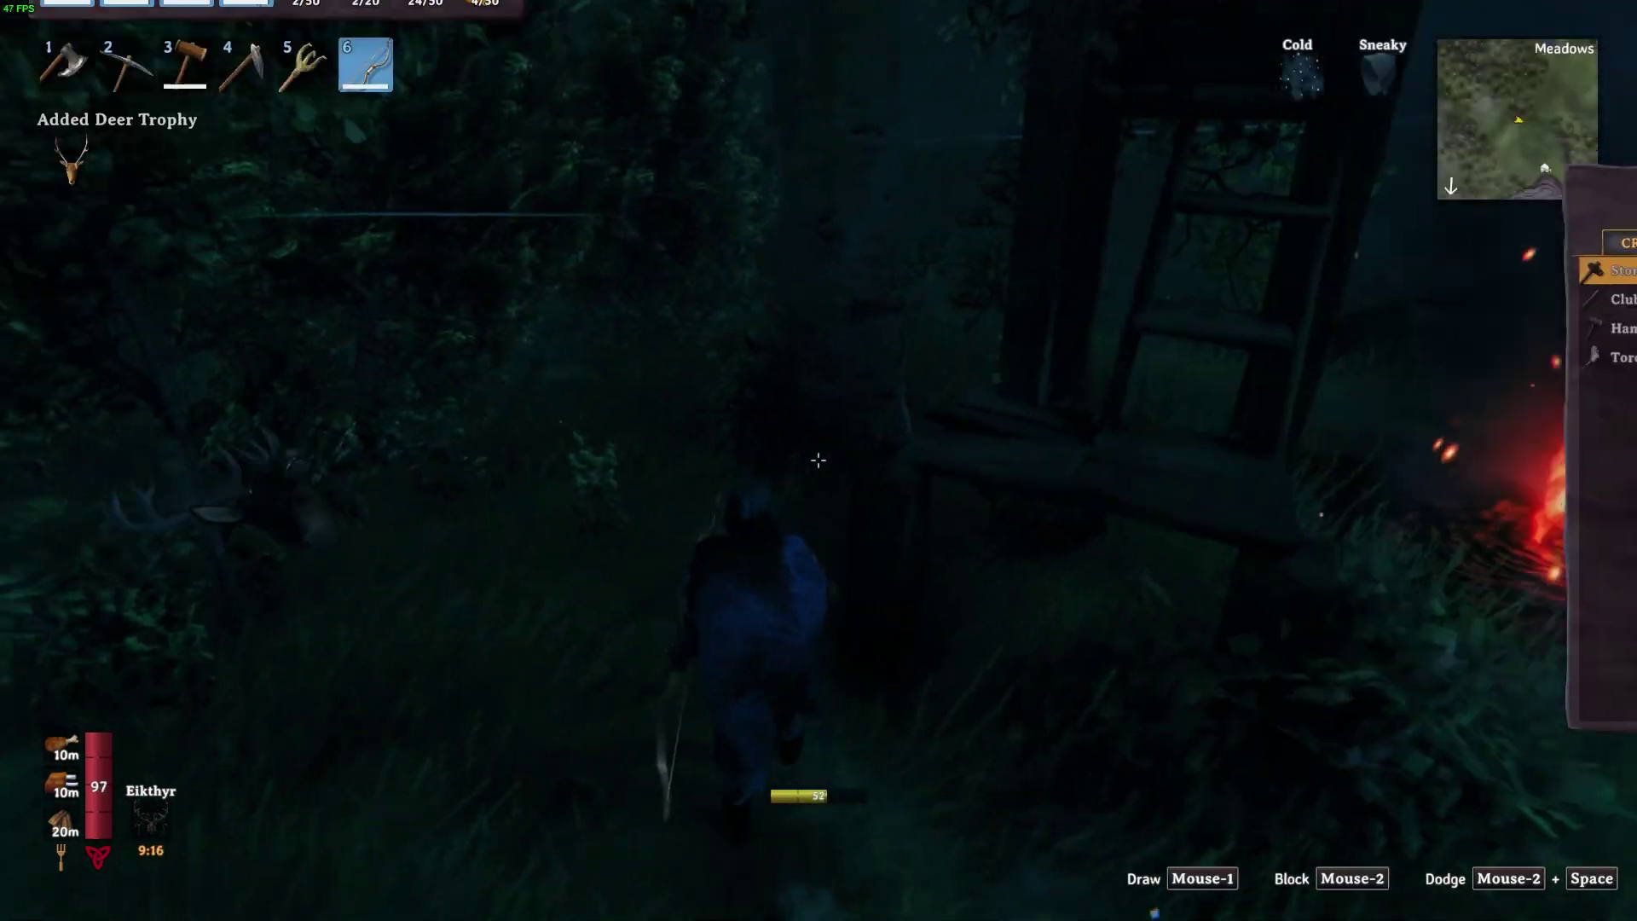